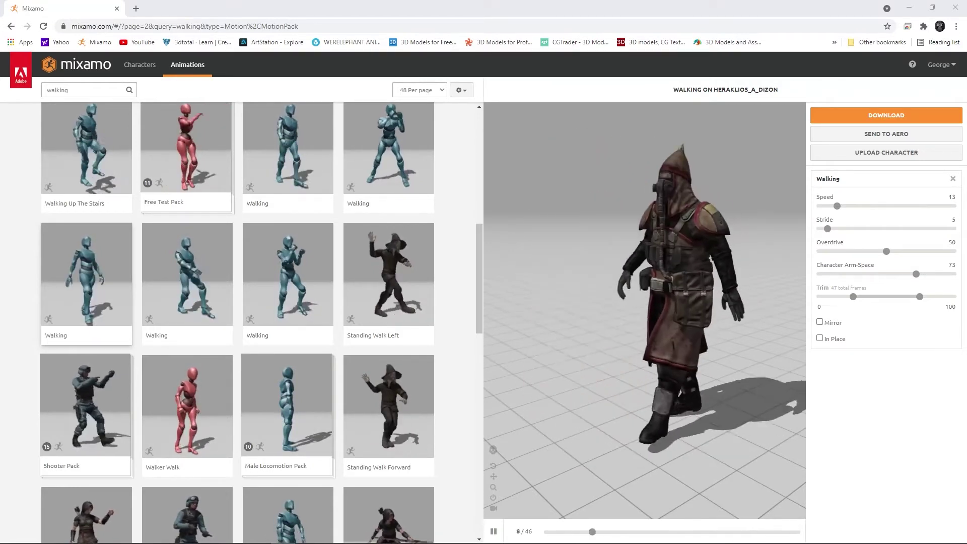
- Download the Walking animation as FBX Binary with skin at 24 fps
{"action": "left_click", "coordinate": [898, 114]}
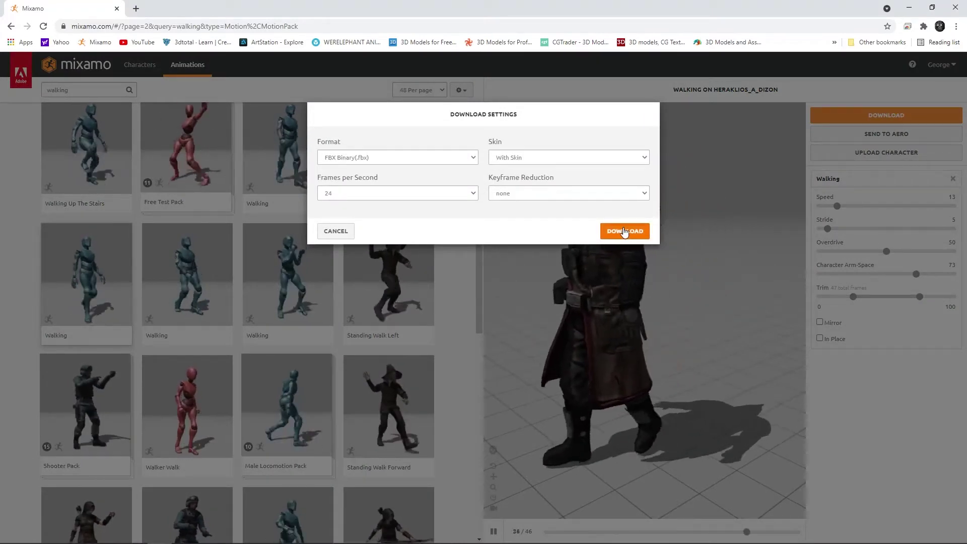
{"action": "left_click", "coordinate": [624, 231]}
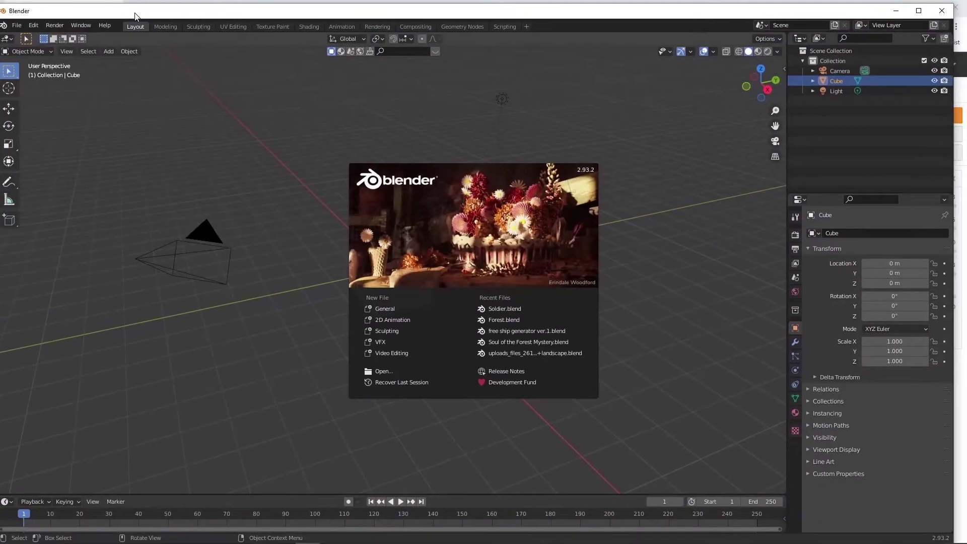
- Maximize Blender, dismiss the splash and delete the default camera, cube and light
{"action": "left_click", "coordinate": [919, 10]}
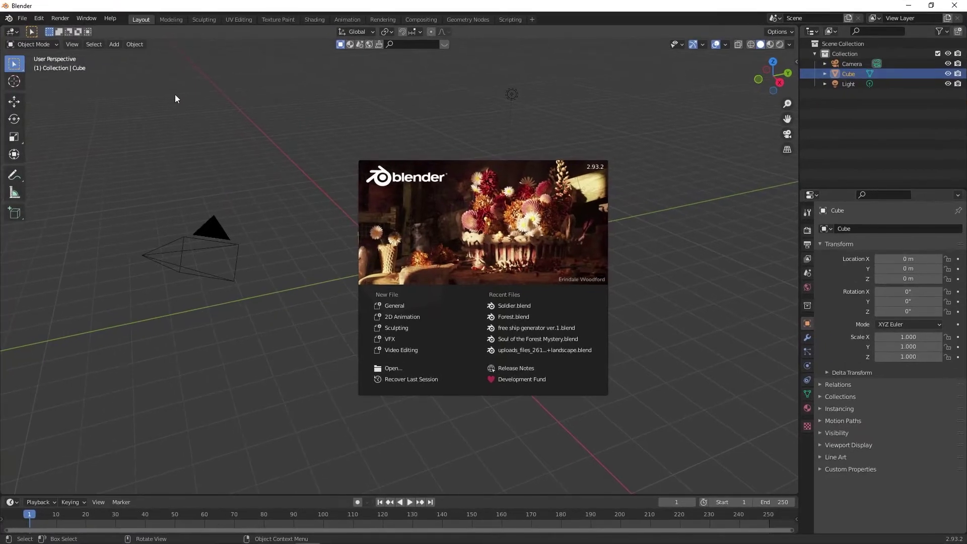
{"action": "left_click", "coordinate": [126, 67]}
{"action": "left_click_drag", "start_coordinate": [670, 414], "coordinate": [119, 85]}
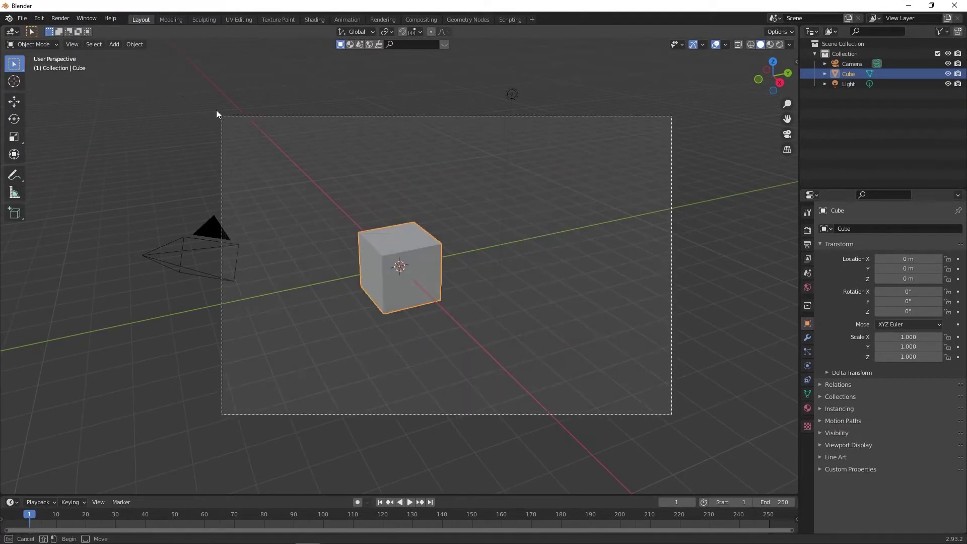
{"action": "key", "text": "Delete"}
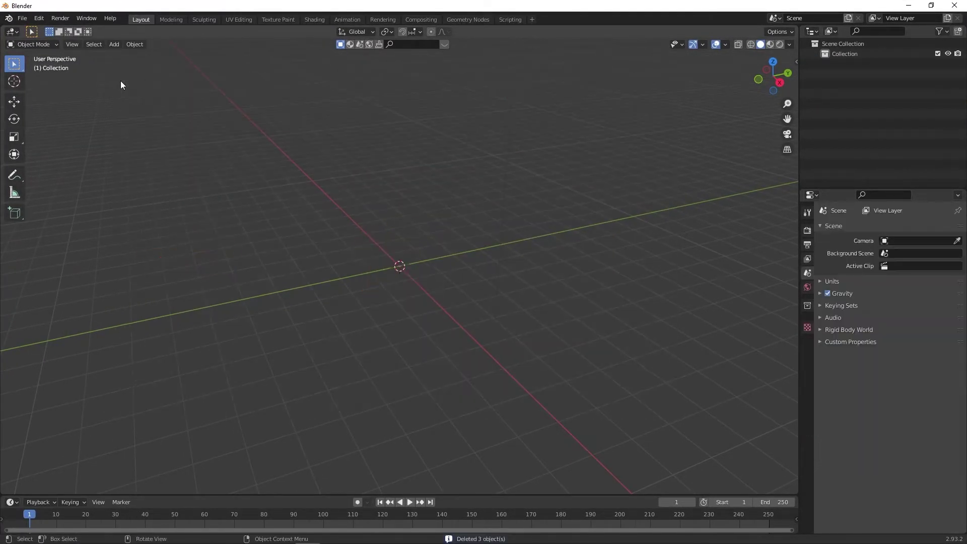
- Import Walking.fbx from the Downloads folder into the empty scene
{"action": "left_click", "coordinate": [26, 18]}
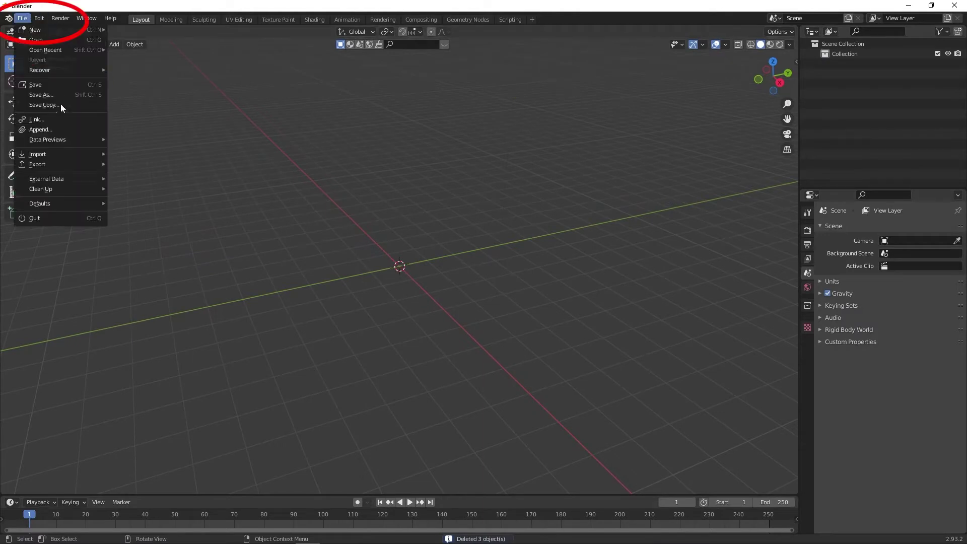
{"action": "mouse_move", "coordinate": [37, 153]}
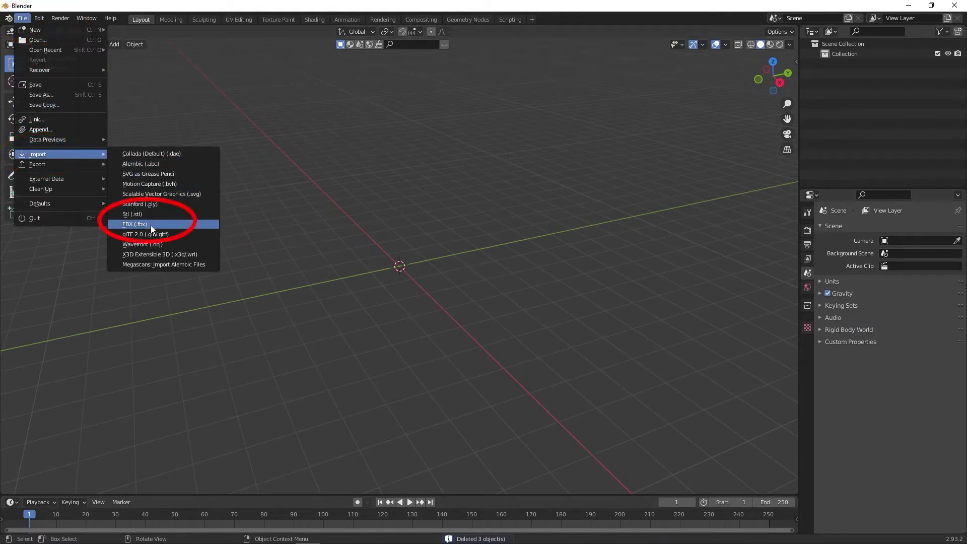
{"action": "left_click", "coordinate": [150, 225]}
{"action": "left_click", "coordinate": [238, 231]}
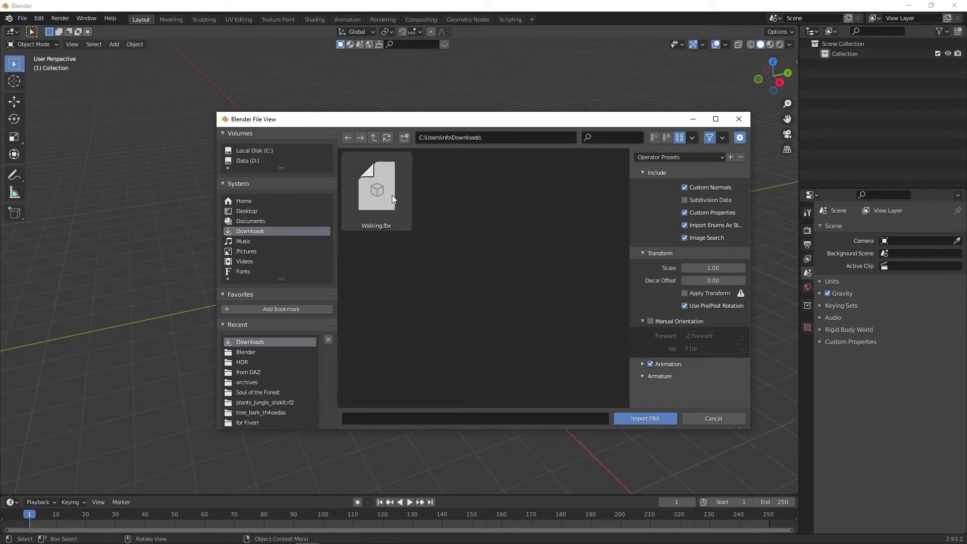
{"action": "left_click", "coordinate": [384, 194]}
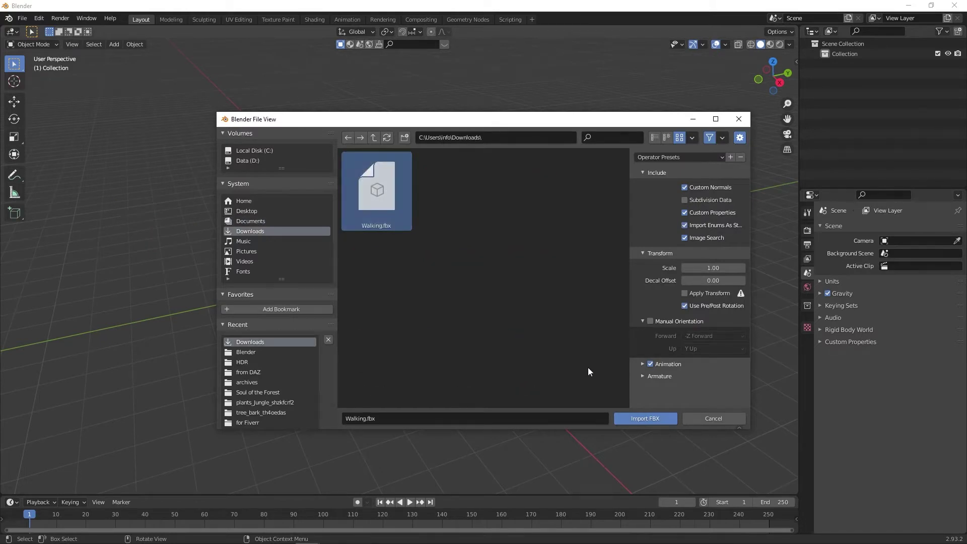
{"action": "left_click", "coordinate": [652, 419]}
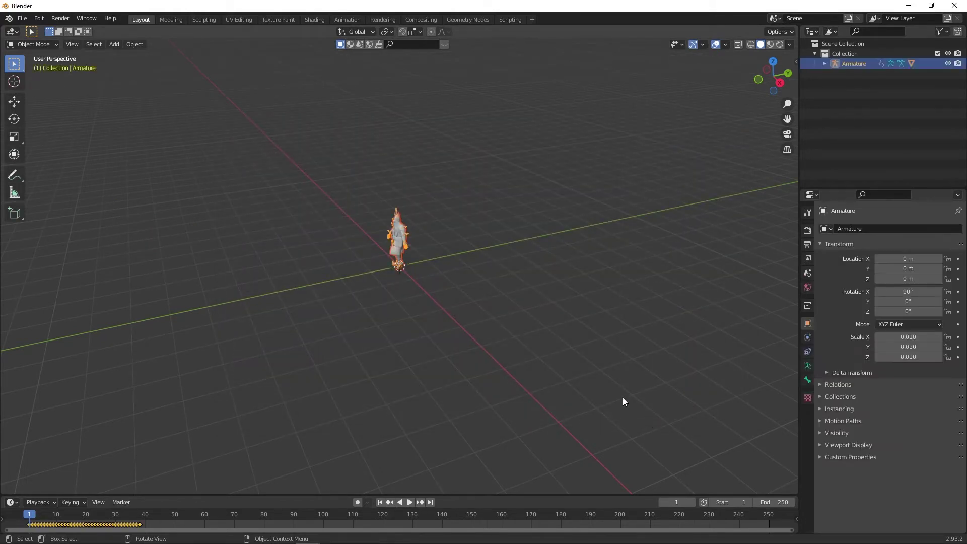
{"action": "scroll", "coordinate": [417, 242], "scroll_direction": "up", "scroll_amount": 4}
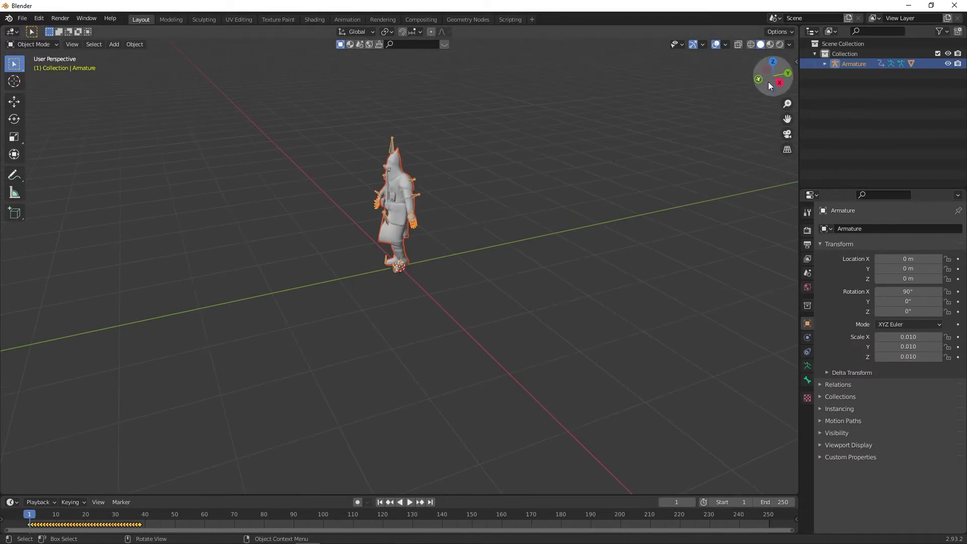
- Play the imported walk cycle once and return to the first frame
{"action": "mouse_move", "coordinate": [769, 82]}
{"action": "left_mouse_down"}
{"action": "mouse_move", "coordinate": [776, 108]}
{"action": "mouse_move", "coordinate": [783, 104]}
{"action": "left_mouse_up"}
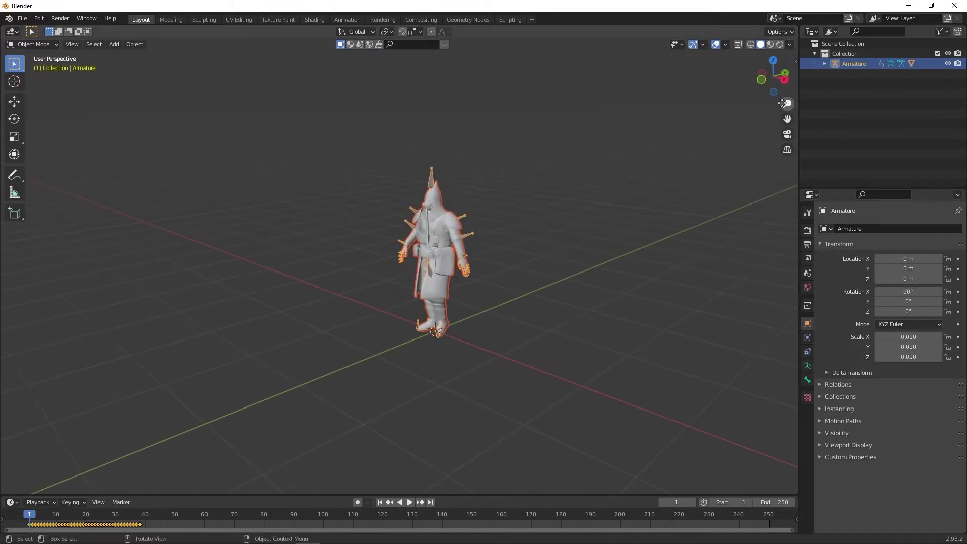
{"action": "left_click", "coordinate": [410, 503]}
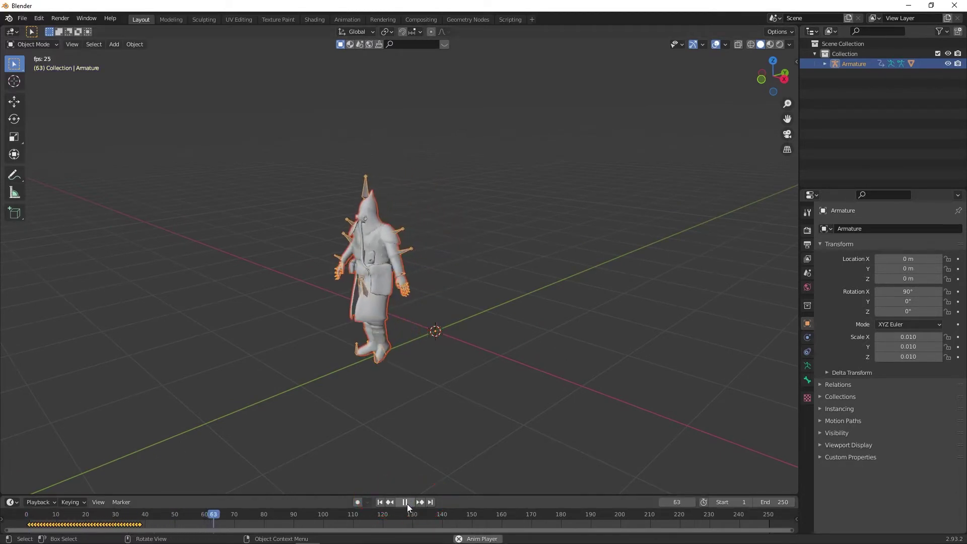
{"action": "left_click", "coordinate": [407, 504]}
{"action": "left_click", "coordinate": [381, 503]}
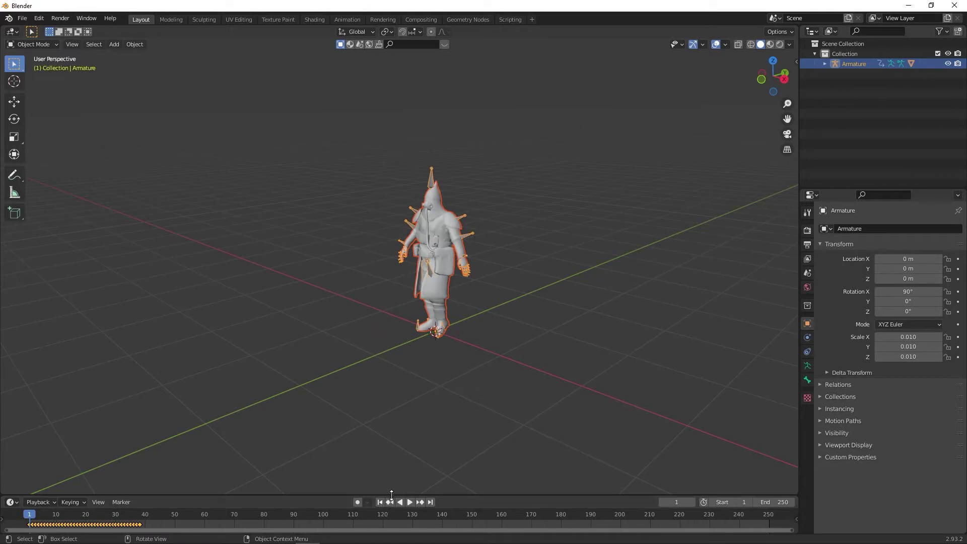
- Switch the viewport from rendered shading to material preview shading
{"action": "left_click", "coordinate": [780, 43]}
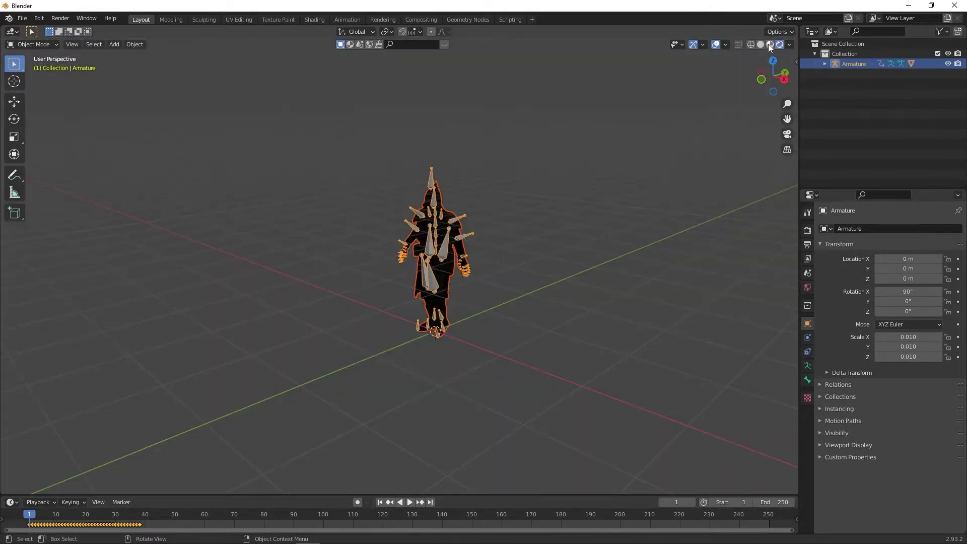
{"action": "left_click", "coordinate": [769, 44]}
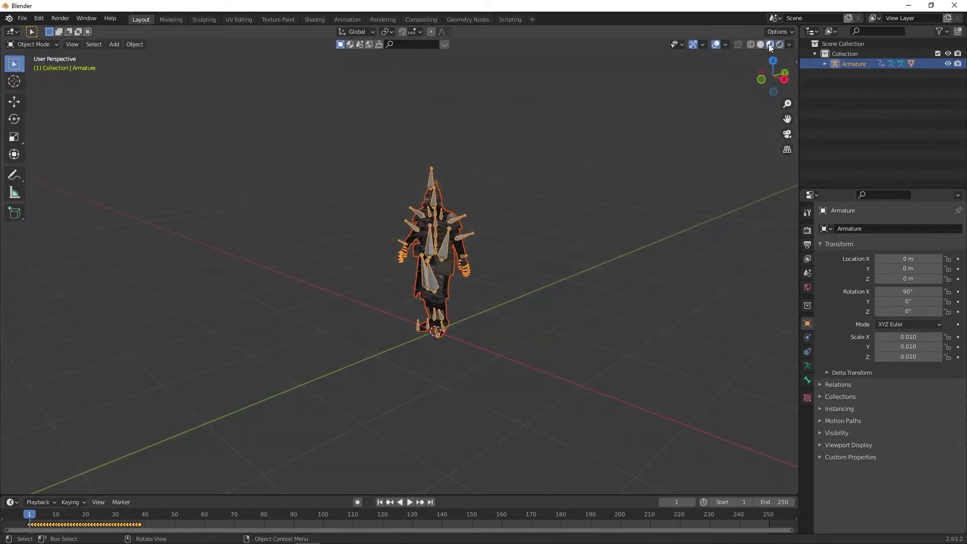
- Hide the armature, select the mesh and set BattalionLeader_MAT's Blend Mode to Opaque
{"action": "left_click", "coordinate": [948, 64]}
{"action": "scroll", "coordinate": [461, 202], "scroll_direction": "up", "scroll_amount": 2}
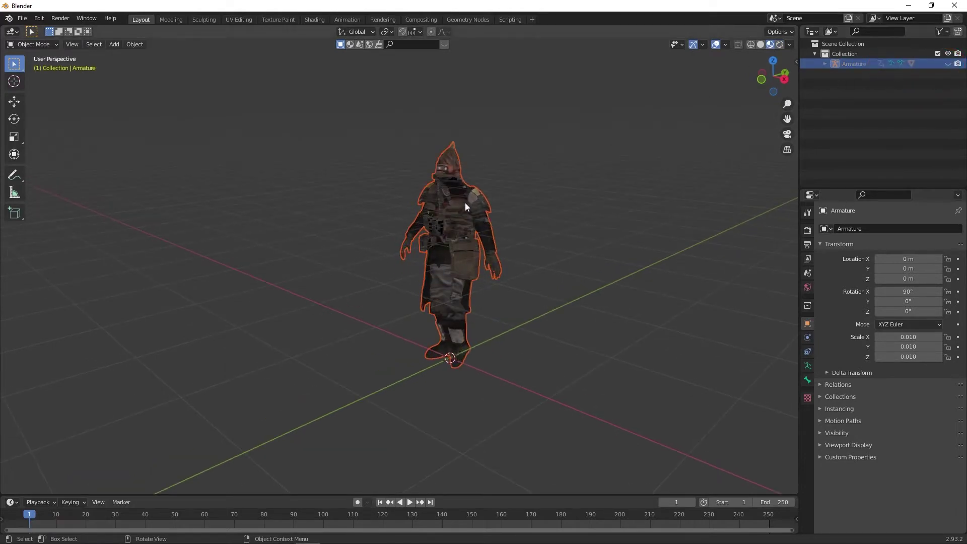
{"action": "left_click", "coordinate": [464, 203]}
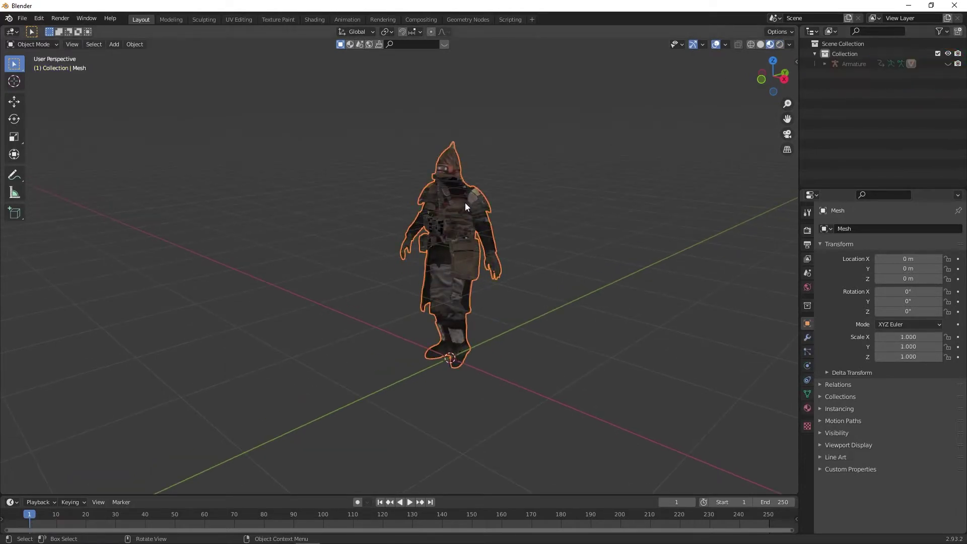
{"action": "left_click", "coordinate": [807, 408]}
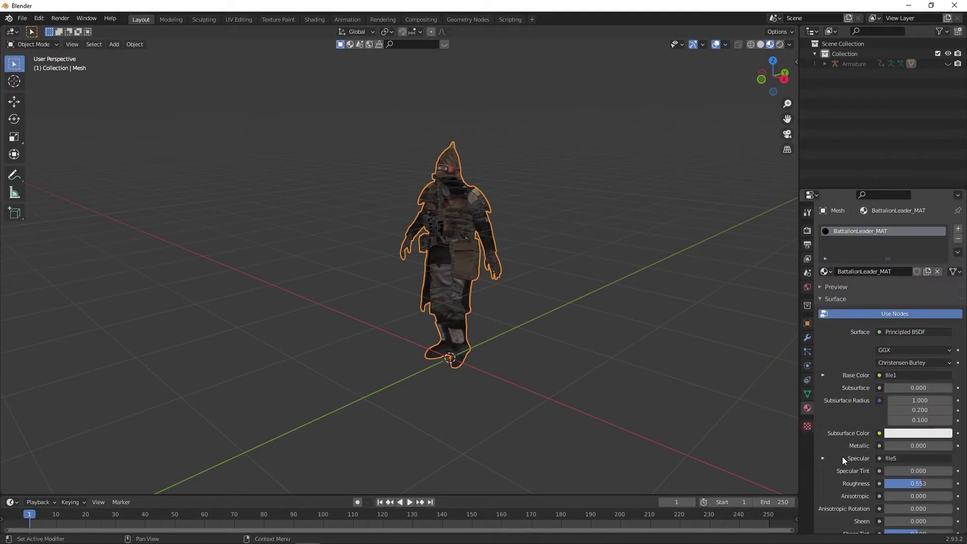
{"action": "scroll", "coordinate": [842, 456], "scroll_direction": "down", "scroll_amount": 2}
{"action": "scroll", "coordinate": [842, 457], "scroll_direction": "down", "scroll_amount": 3}
{"action": "scroll", "coordinate": [842, 457], "scroll_direction": "down", "scroll_amount": 3}
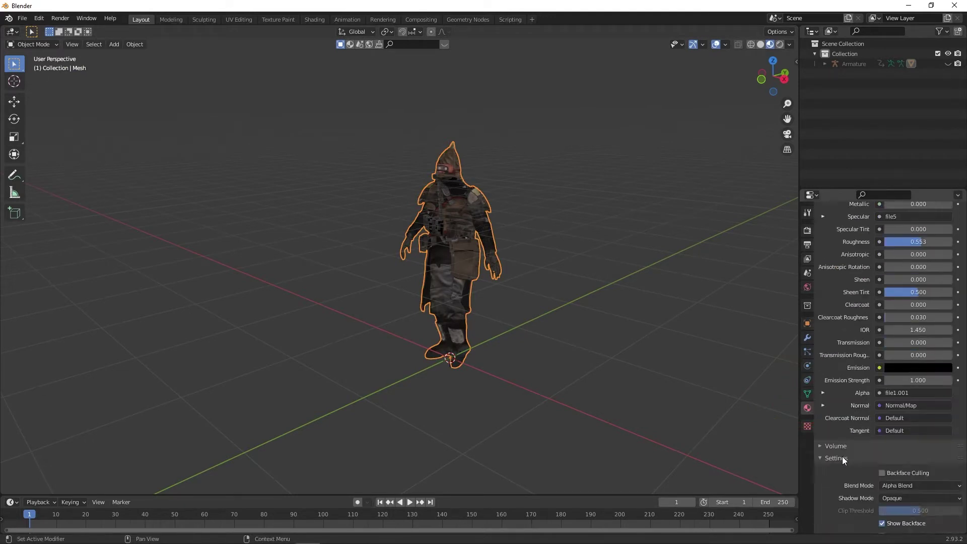
{"action": "scroll", "coordinate": [842, 457], "scroll_direction": "down", "scroll_amount": 2}
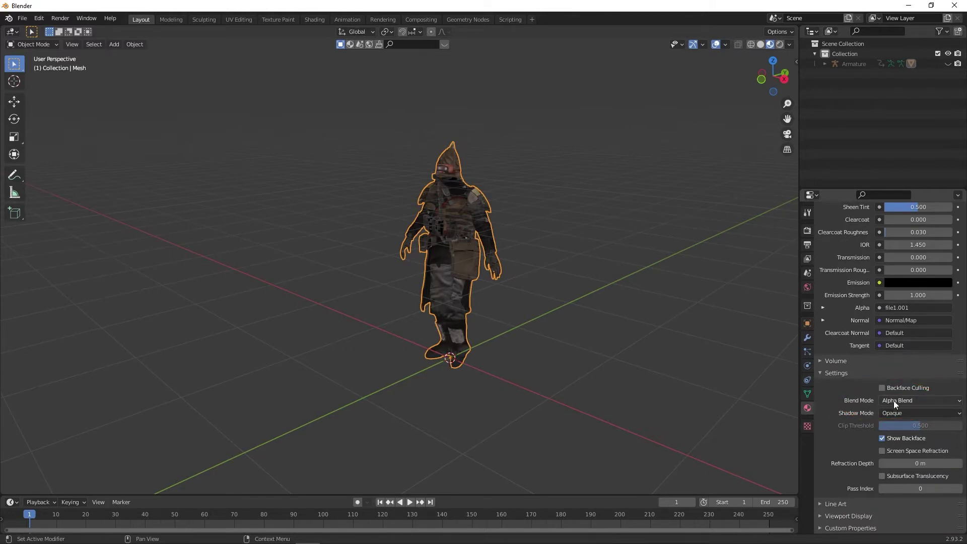
{"action": "left_click", "coordinate": [893, 400]}
{"action": "left_click", "coordinate": [900, 413]}
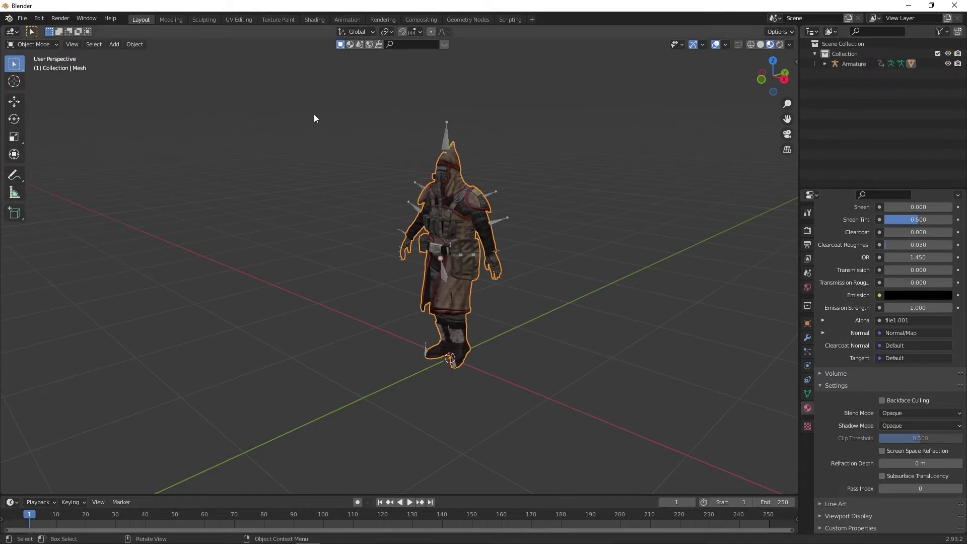
- Box-select the character's armature and drag the timeline border up to enlarge it
{"action": "left_click_drag", "start_coordinate": [314, 113], "coordinate": [592, 430]}
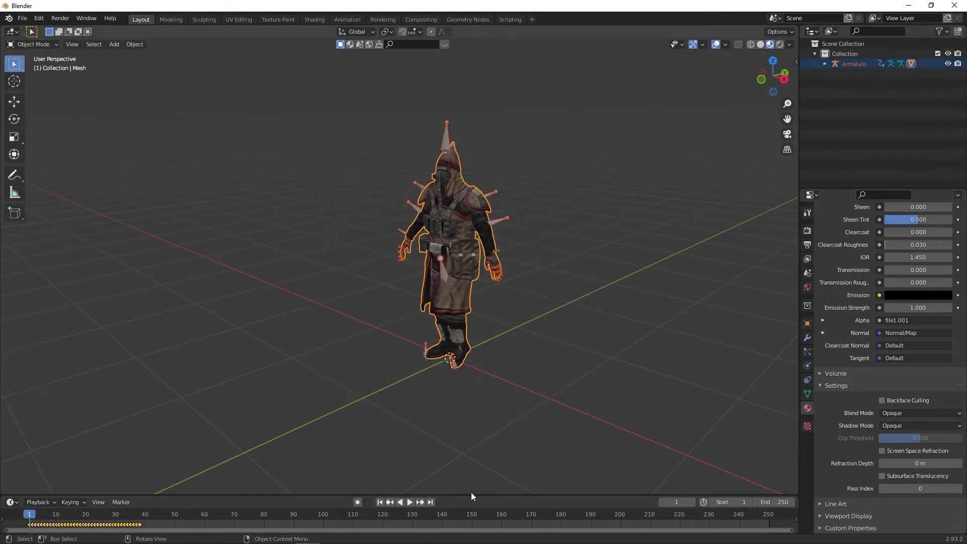
{"action": "left_click_drag", "start_coordinate": [470, 495], "coordinate": [485, 320]}
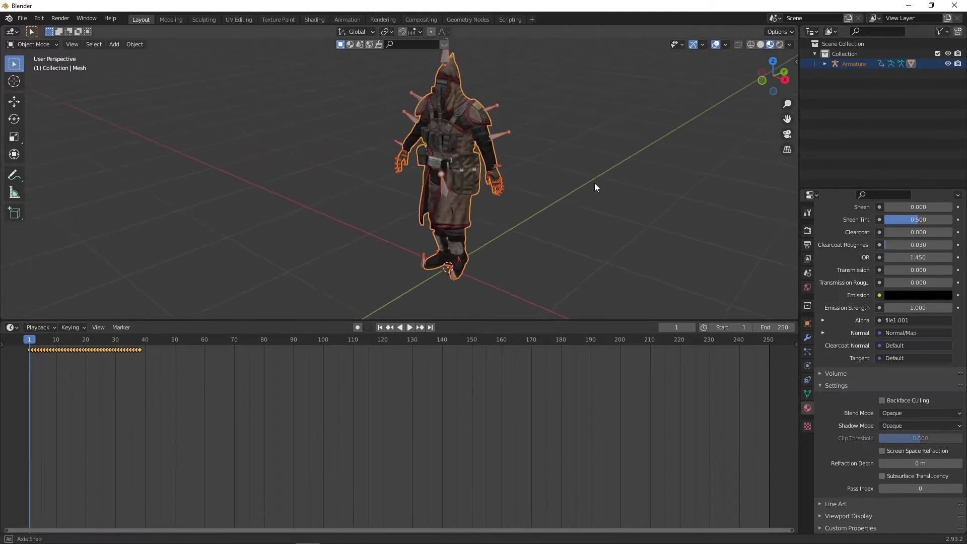
{"action": "left_click_drag", "start_coordinate": [786, 120], "coordinate": [803, 133]}
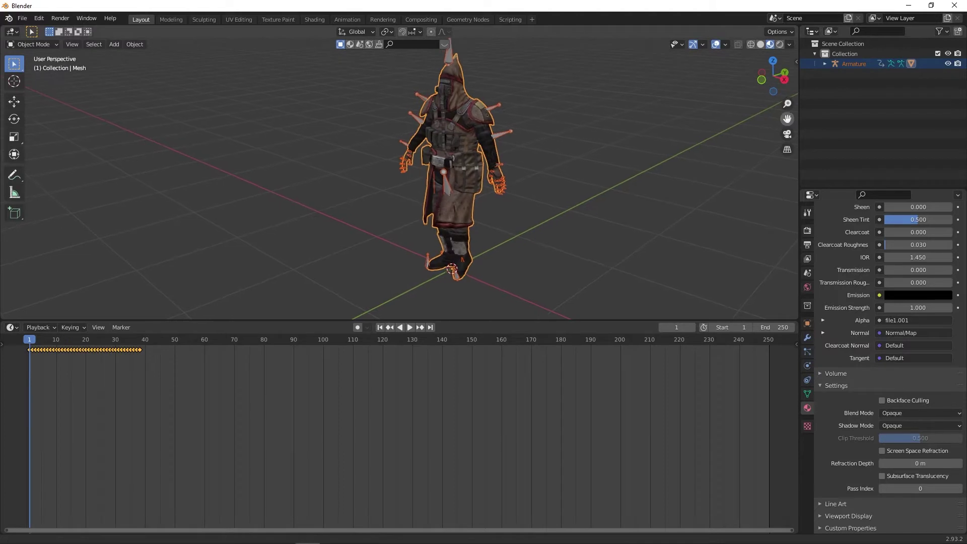
- Switch the area to the Graph Editor and apply Make Cyclic (F-Modifier) via Shift+E
{"action": "left_click", "coordinate": [12, 328]}
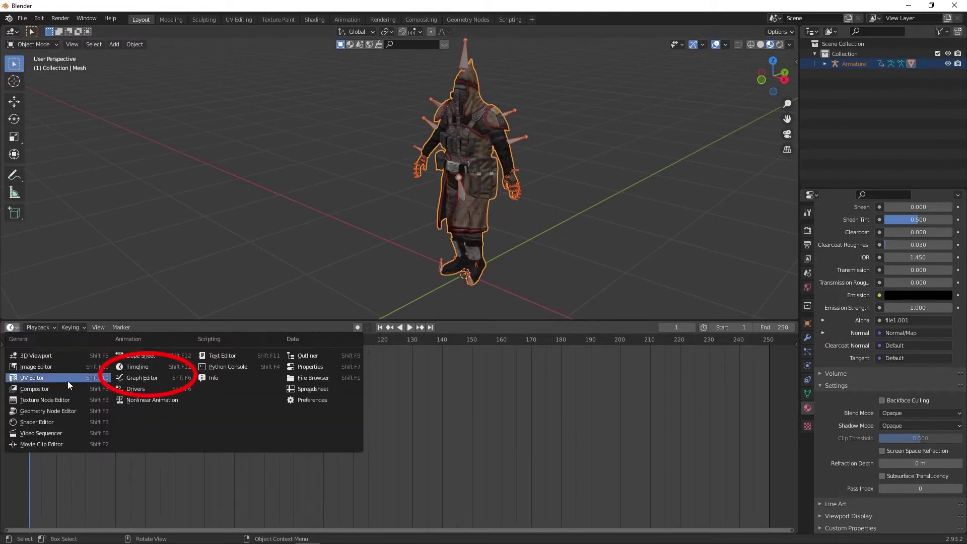
{"action": "left_click", "coordinate": [151, 380]}
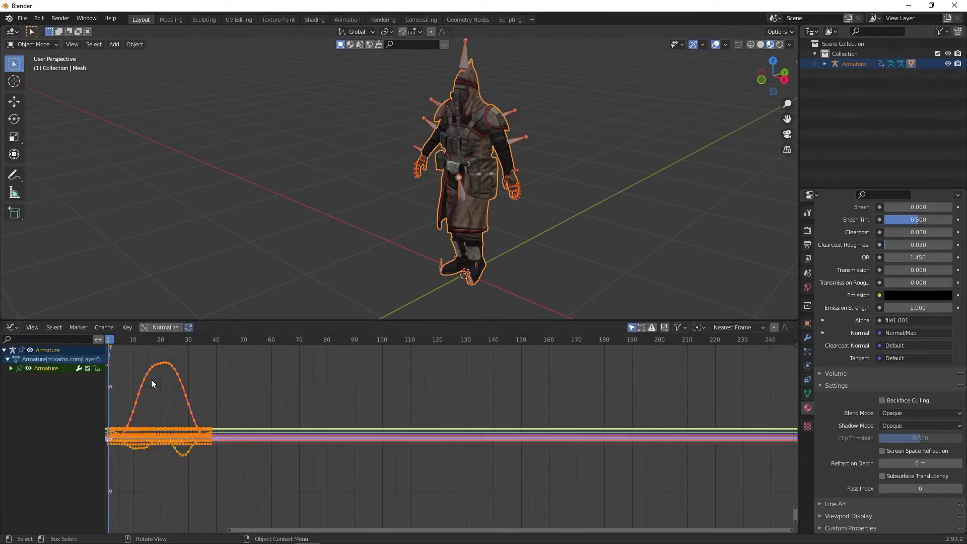
{"action": "scroll", "coordinate": [292, 410], "scroll_direction": "down", "scroll_amount": 4}
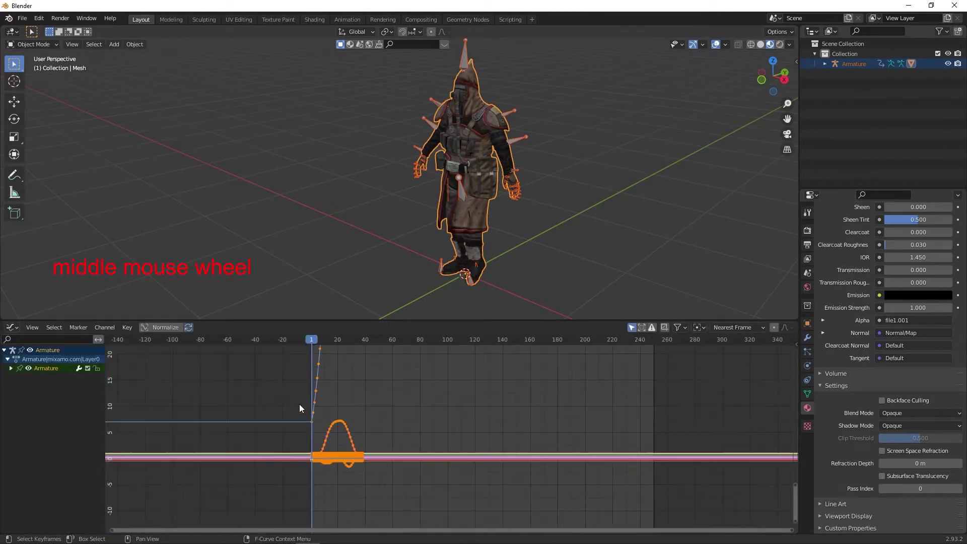
{"action": "mouse_move", "coordinate": [299, 404]}
{"action": "middle_mouse_down"}
{"action": "mouse_move", "coordinate": [328, 394]}
{"action": "mouse_move", "coordinate": [223, 400]}
{"action": "mouse_move", "coordinate": [266, 409]}
{"action": "mouse_move", "coordinate": [341, 394]}
{"action": "mouse_move", "coordinate": [276, 415]}
{"action": "mouse_move", "coordinate": [253, 438]}
{"action": "mouse_move", "coordinate": [304, 412]}
{"action": "middle_mouse_up"}
{"action": "scroll", "coordinate": [313, 390], "scroll_direction": "down", "scroll_amount": 3}
{"action": "scroll", "coordinate": [265, 410], "scroll_direction": "down", "scroll_amount": 2}
{"action": "scroll", "coordinate": [252, 438], "scroll_direction": "down", "scroll_amount": 1}
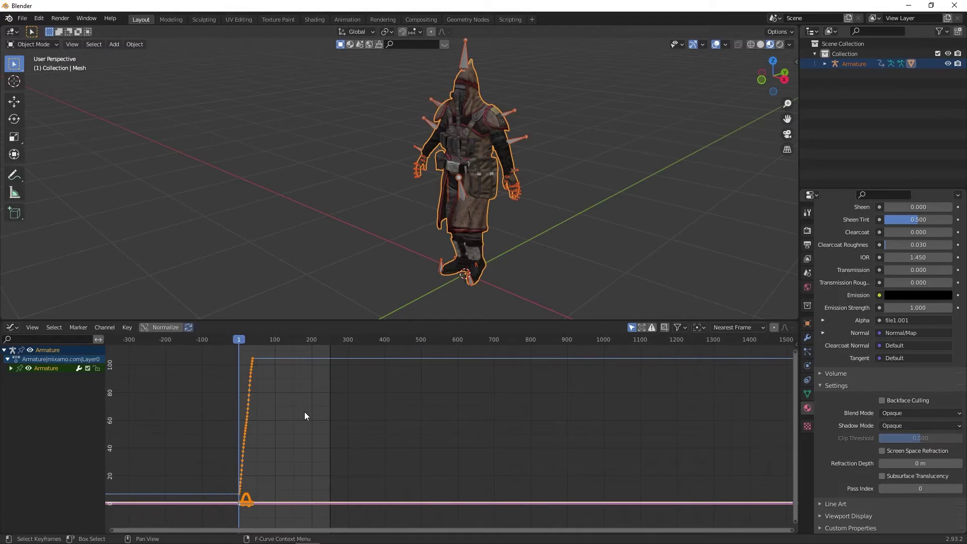
{"action": "key", "text": "shift+e"}
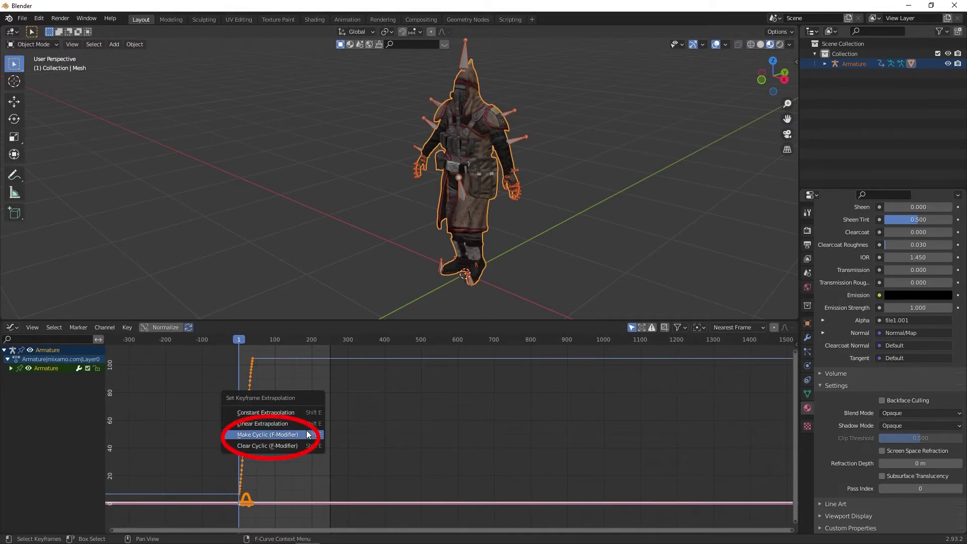
{"action": "left_click", "coordinate": [308, 435]}
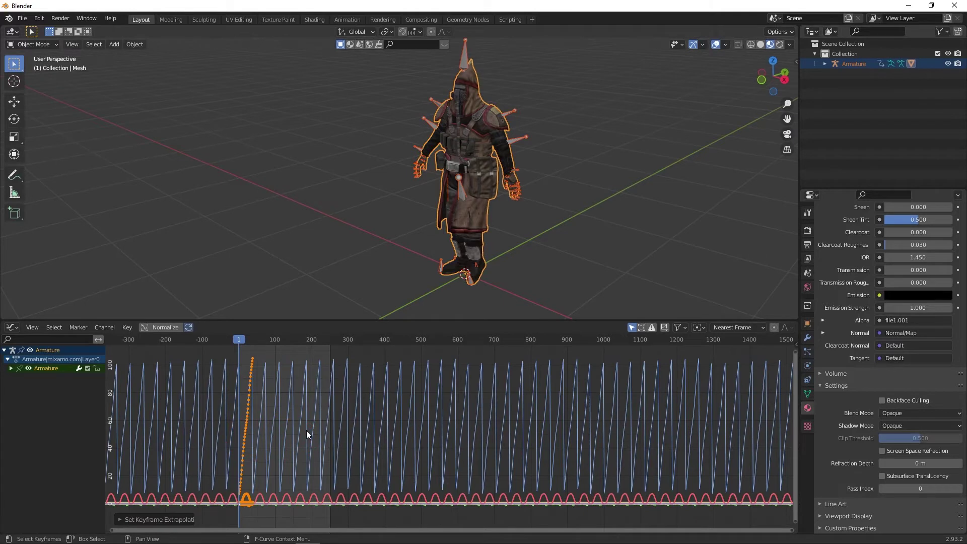
- Play the looping walk, stop it and scrub back to an early frame
{"action": "key", "text": "space"}
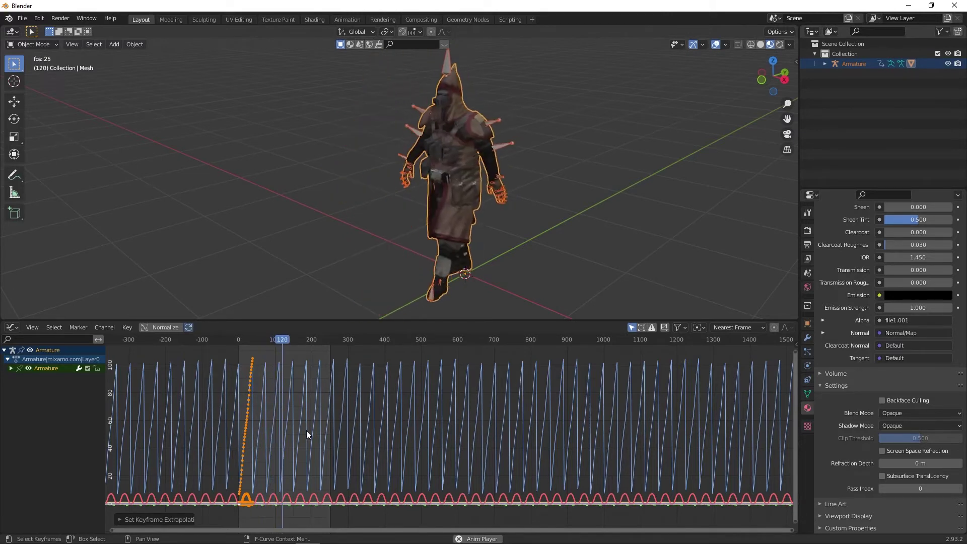
{"action": "key", "text": "space"}
{"action": "left_click_drag", "start_coordinate": [286, 341], "coordinate": [239, 339]}
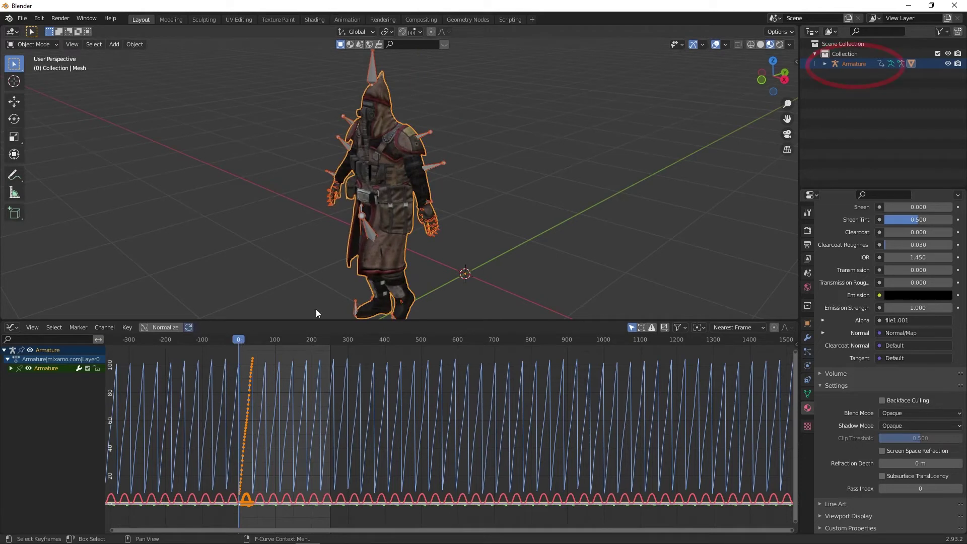
- Expand the Armature in the Outliner to mixamorig:Hips and list its animation channels
{"action": "left_click", "coordinate": [825, 65]}
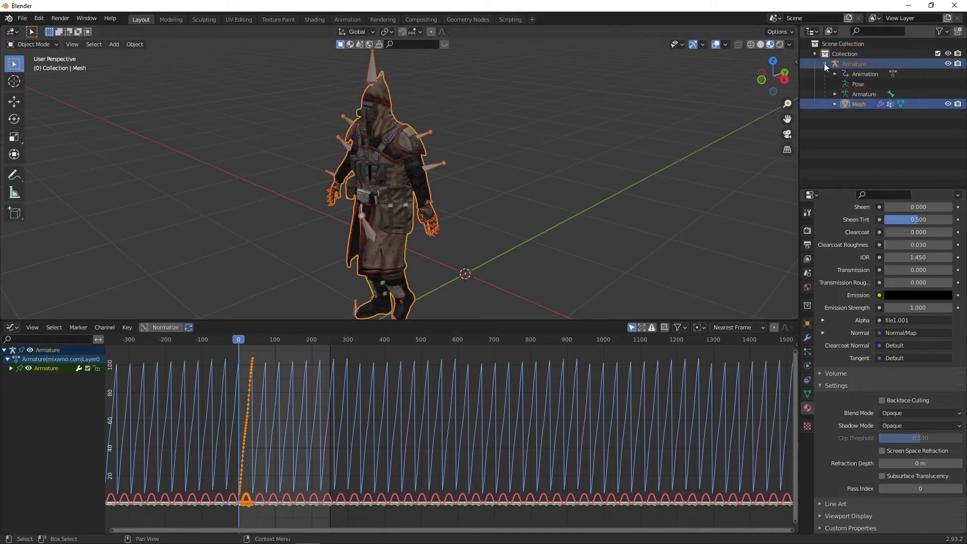
{"action": "left_click", "coordinate": [835, 94]}
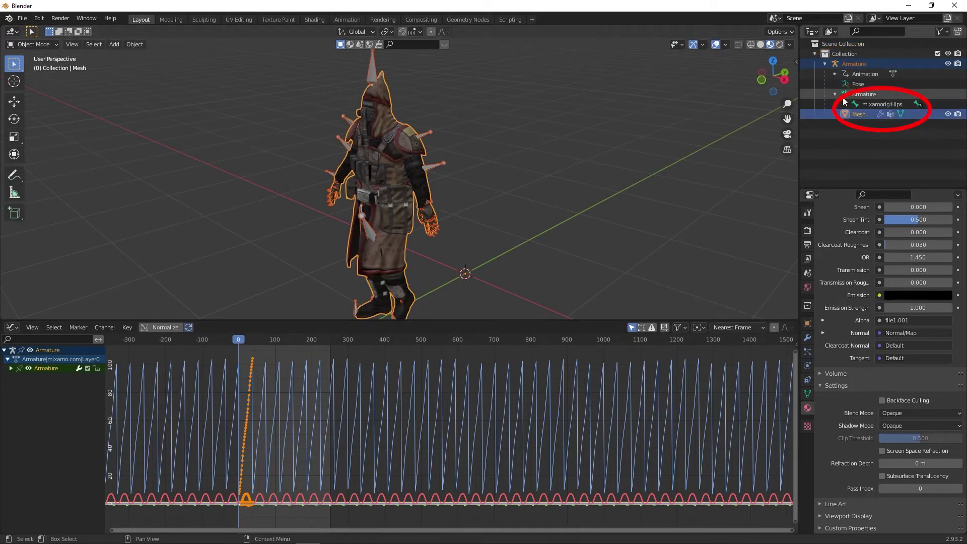
{"action": "left_click", "coordinate": [868, 103]}
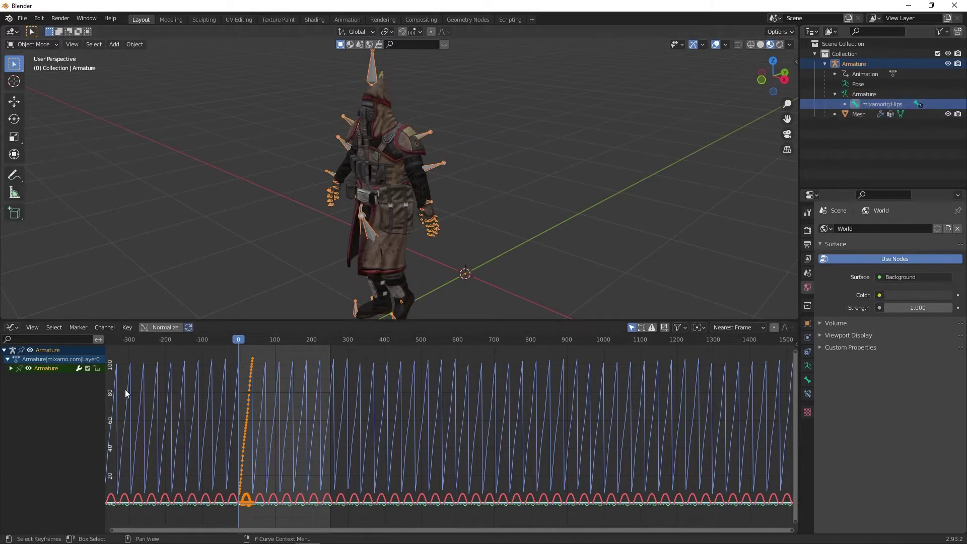
{"action": "left_click", "coordinate": [11, 368]}
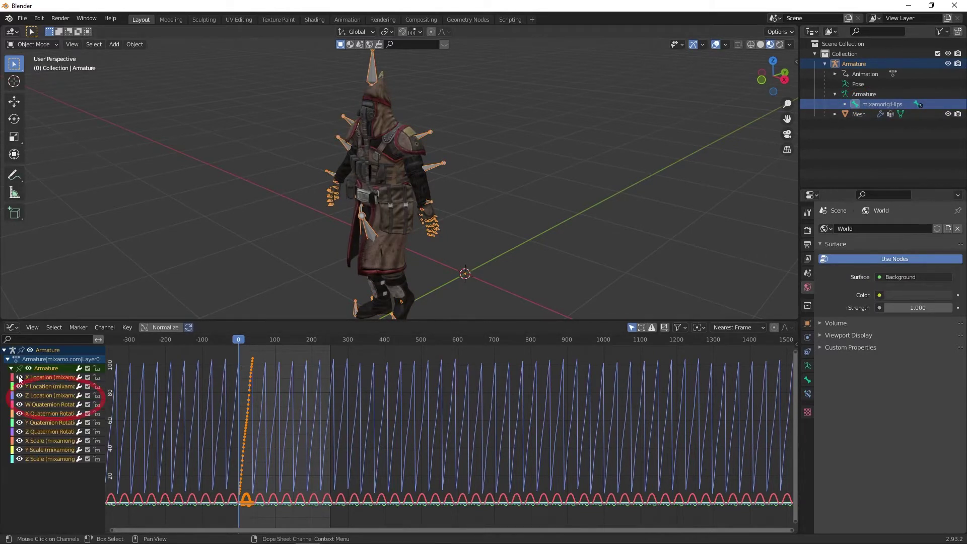
- Hide the other channels so only the hip's Z Location curve stays visible
{"action": "left_click", "coordinate": [19, 377]}
{"action": "left_click", "coordinate": [20, 386]}
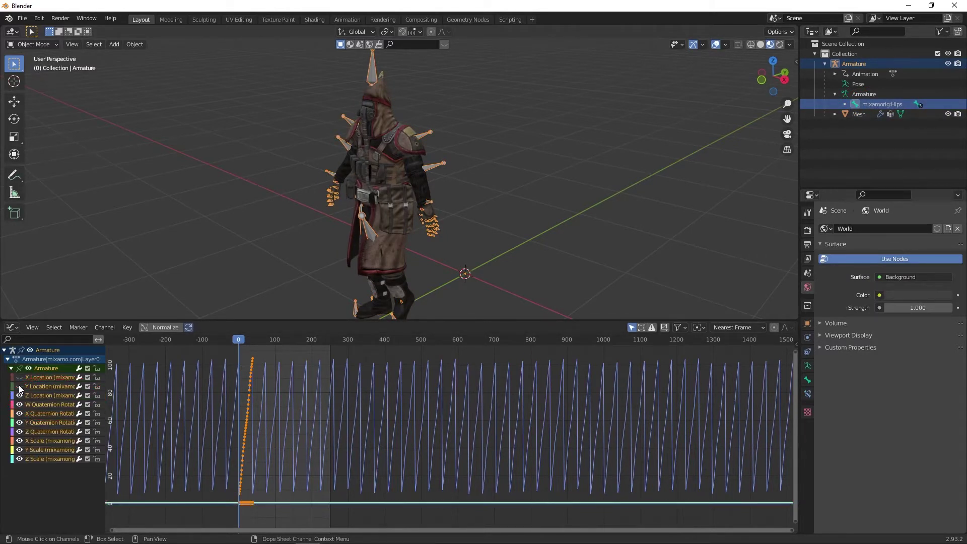
{"action": "left_click", "coordinate": [19, 396]}
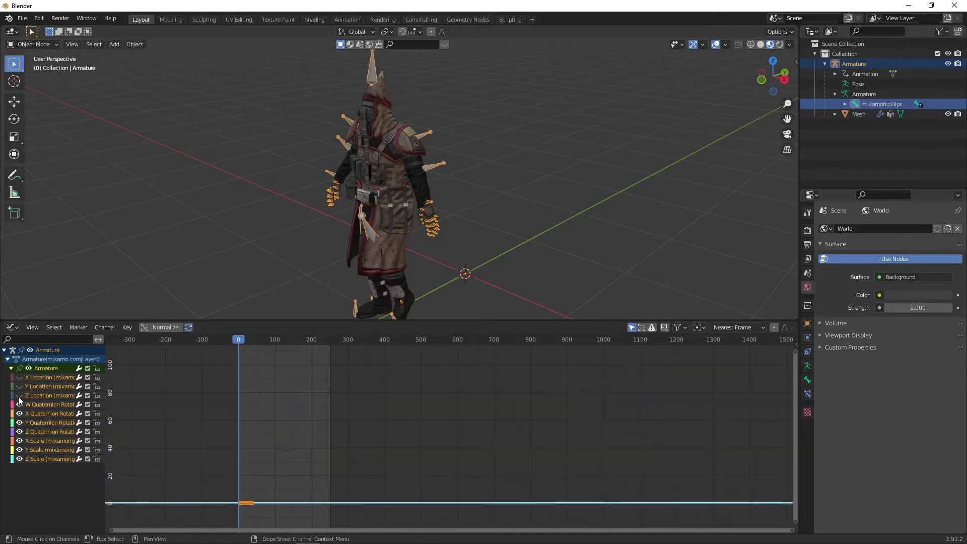
{"action": "left_click", "coordinate": [20, 395]}
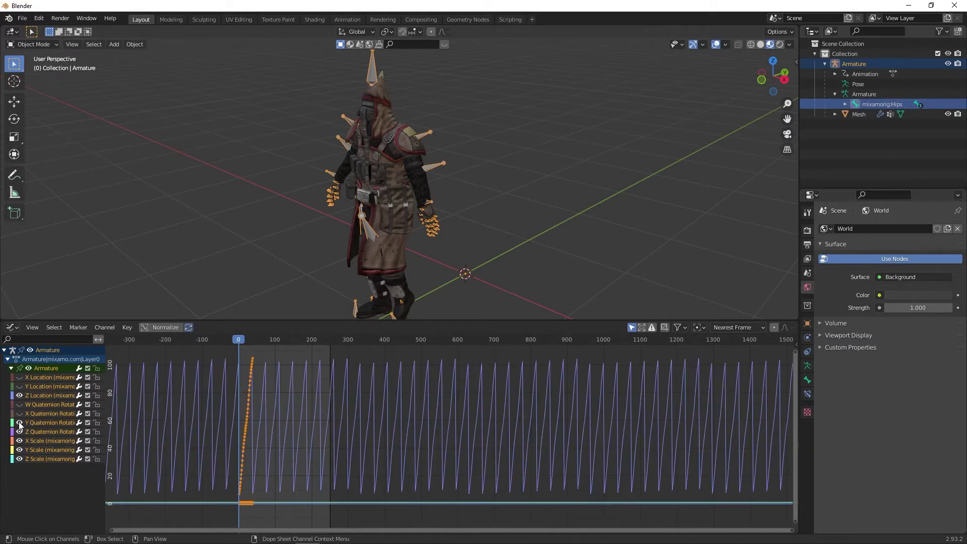
{"action": "left_click", "coordinate": [19, 449]}
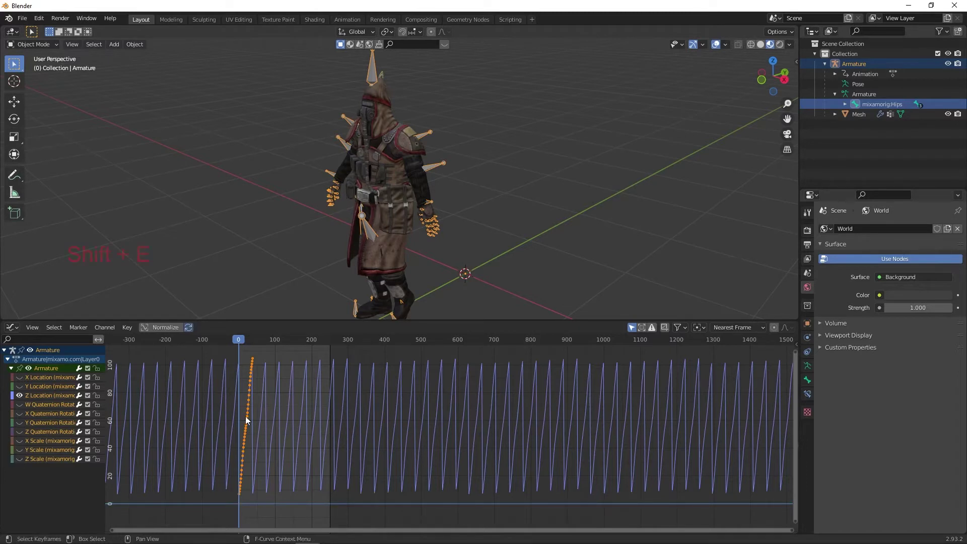
- Give the Z Location curve linear extrapolation, remove its cyclic copy and play the forward walk
{"action": "key", "text": "shift+e"}
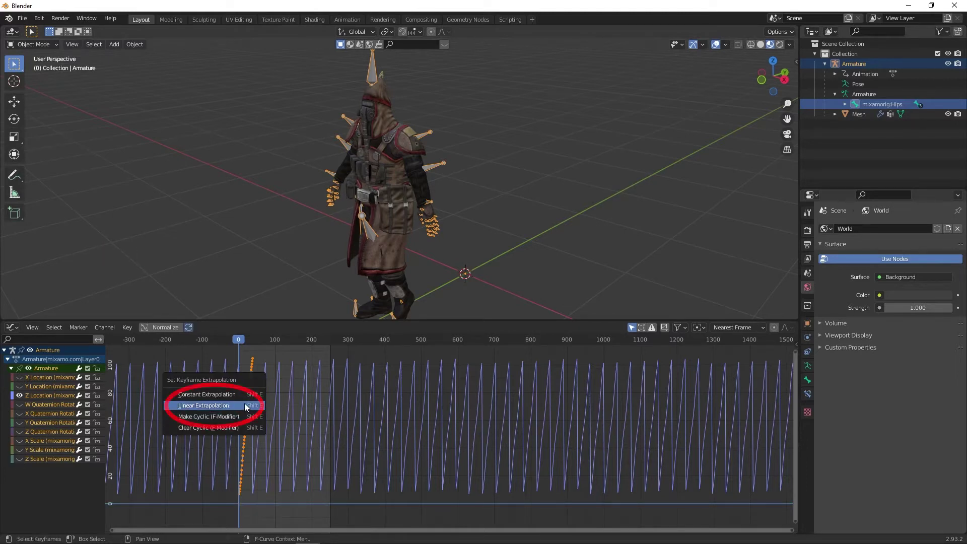
{"action": "left_click", "coordinate": [244, 406]}
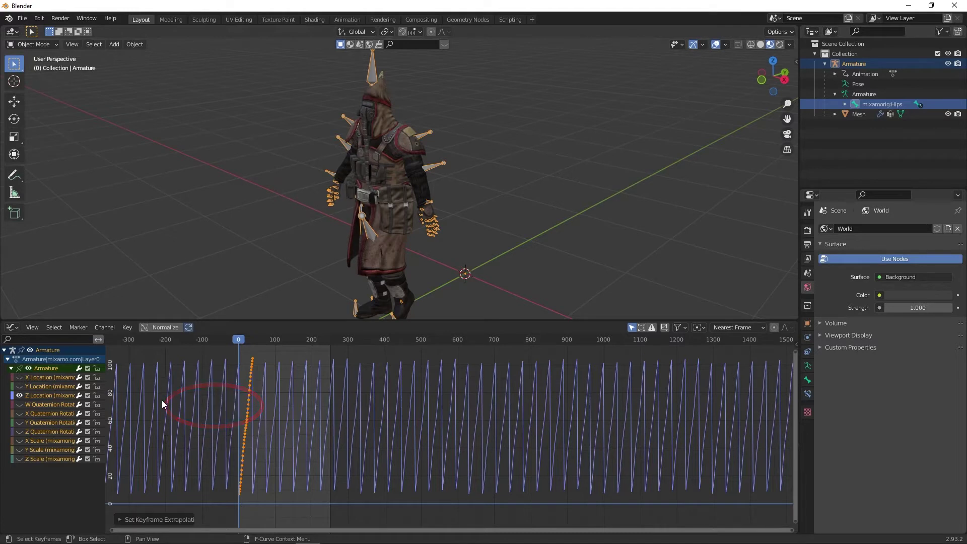
{"action": "left_click", "coordinate": [80, 395]}
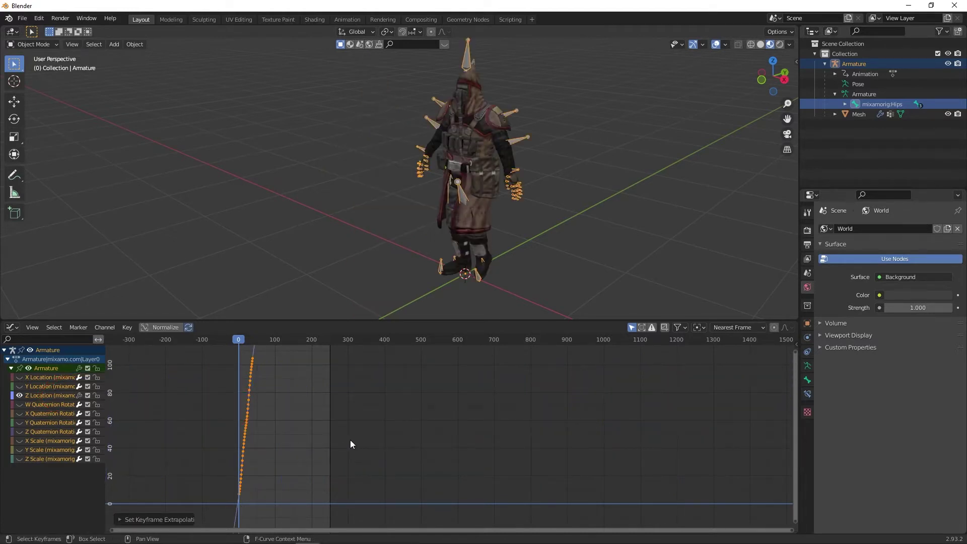
{"action": "key", "text": "space"}
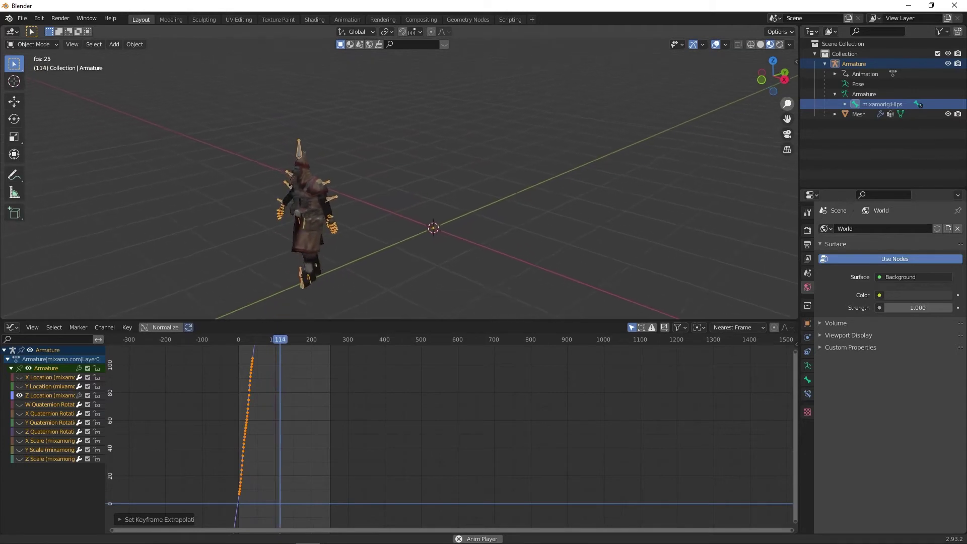
{"action": "left_click_drag", "start_coordinate": [787, 104], "coordinate": [648, 218]}
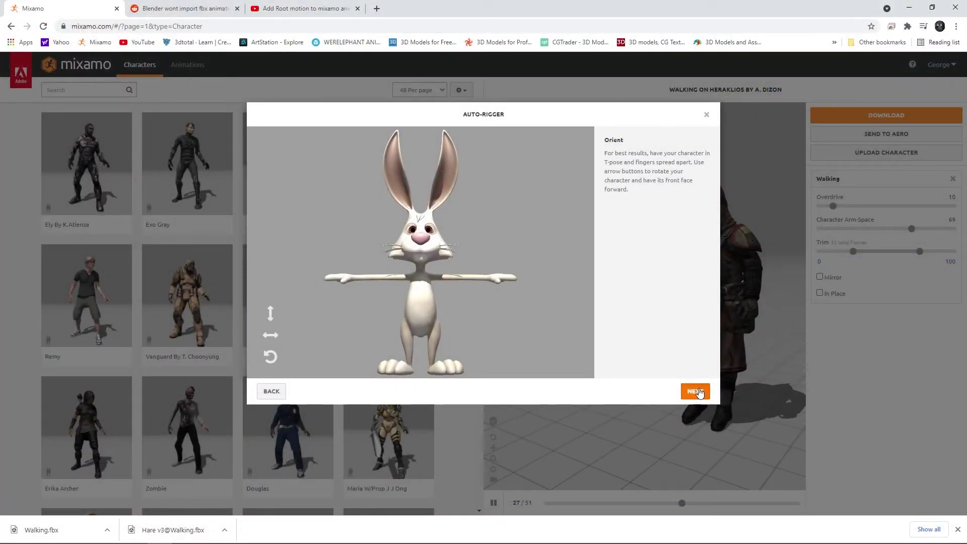
- Place chin, wrist, elbow, knee and groin markers on the rabbit in the Auto-Rigger
{"action": "left_click", "coordinate": [695, 391]}
{"action": "left_click_drag", "start_coordinate": [301, 253], "coordinate": [420, 263]}
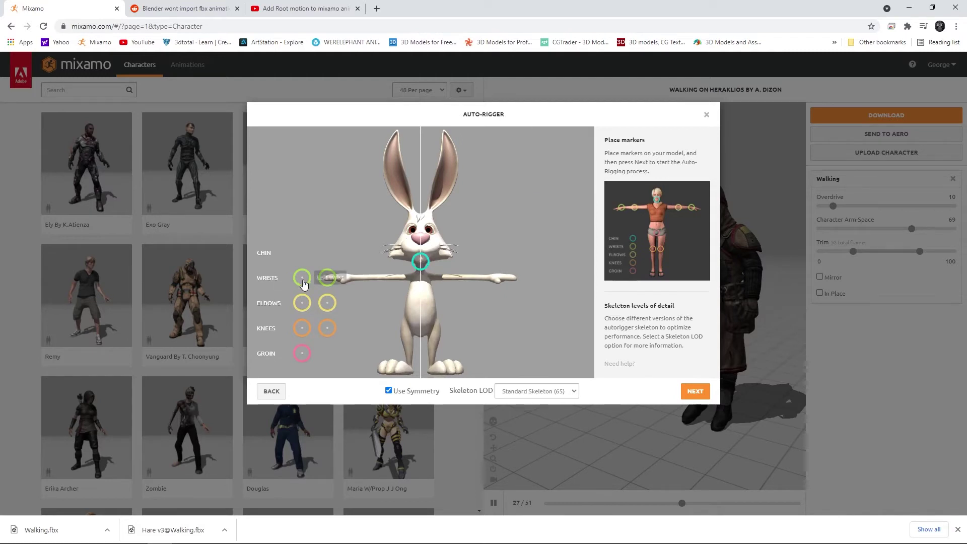
{"action": "left_click_drag", "start_coordinate": [302, 282], "coordinate": [355, 283]}
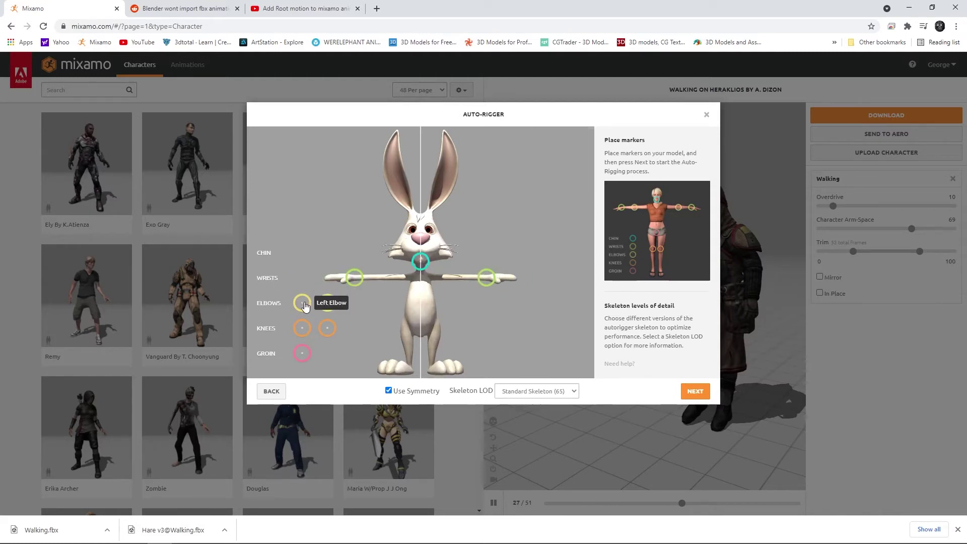
{"action": "left_click_drag", "start_coordinate": [301, 303], "coordinate": [382, 277]}
{"action": "left_click_drag", "start_coordinate": [301, 328], "coordinate": [408, 349]}
{"action": "left_click_drag", "start_coordinate": [301, 352], "coordinate": [420, 332]}
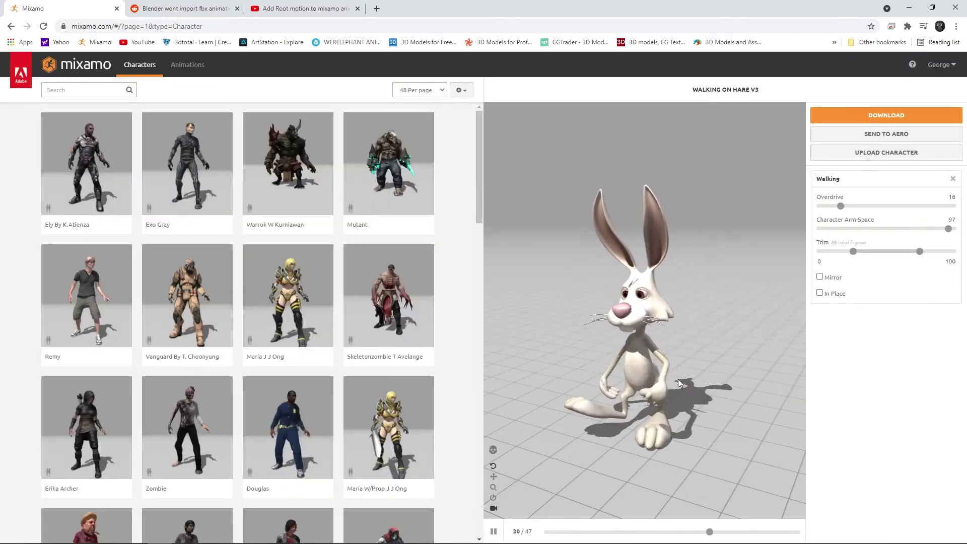
- Download the rigged rabbit's walking animation as FBX Binary
{"action": "left_click", "coordinate": [882, 115]}
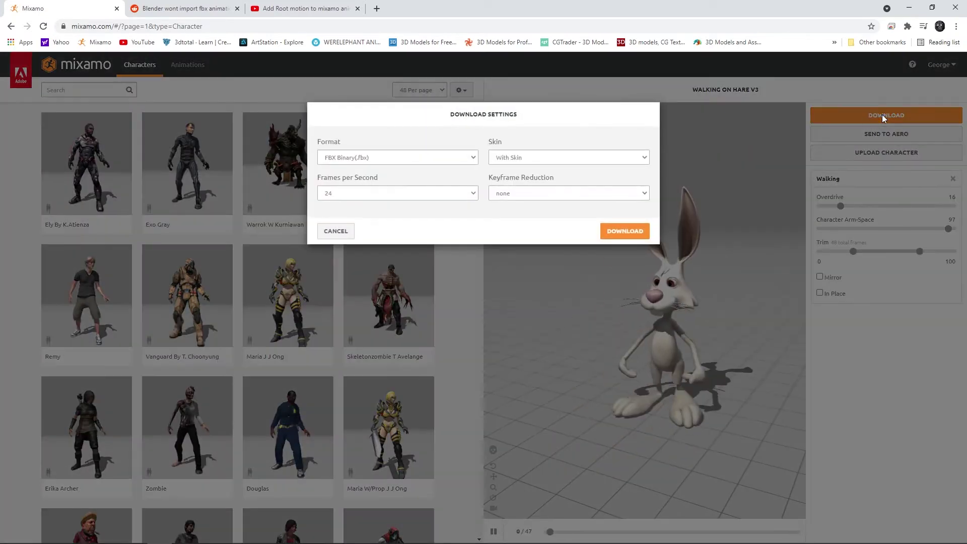
{"action": "left_click", "coordinate": [624, 231]}
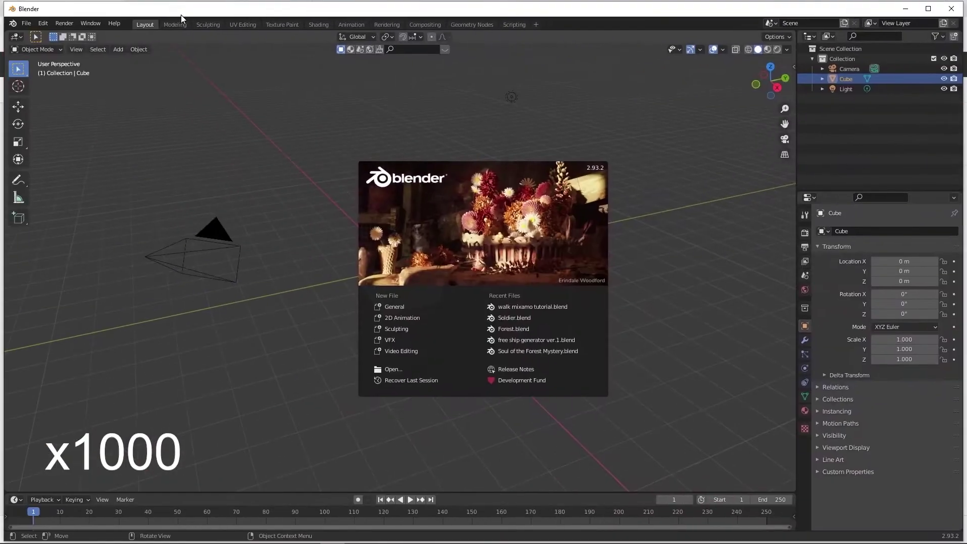
- Delete all default objects and import the rabbit walking FBX file
{"action": "left_click", "coordinate": [328, 167]}
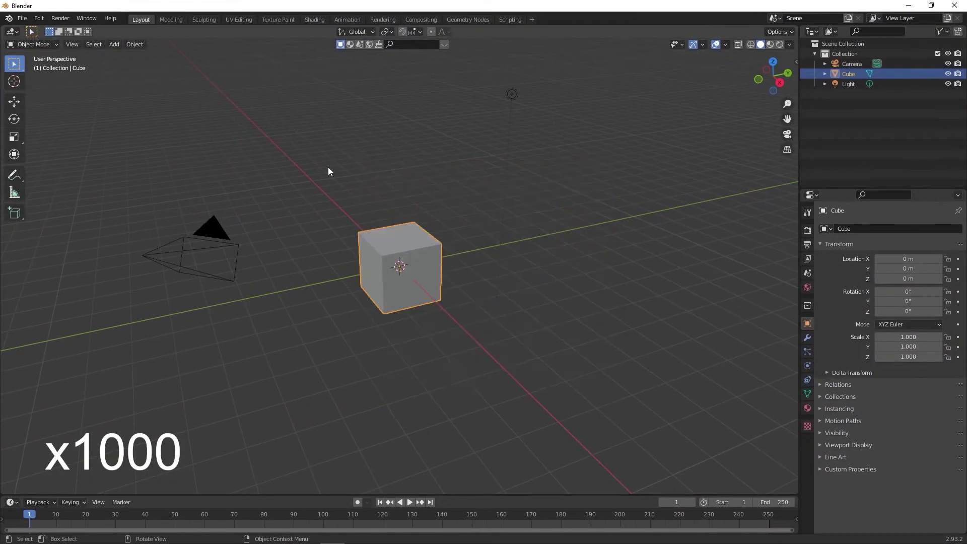
{"action": "key", "text": "a"}
{"action": "key", "text": "Delete"}
{"action": "left_click", "coordinate": [25, 22]}
{"action": "left_click", "coordinate": [151, 224]}
{"action": "left_click", "coordinate": [645, 418]}
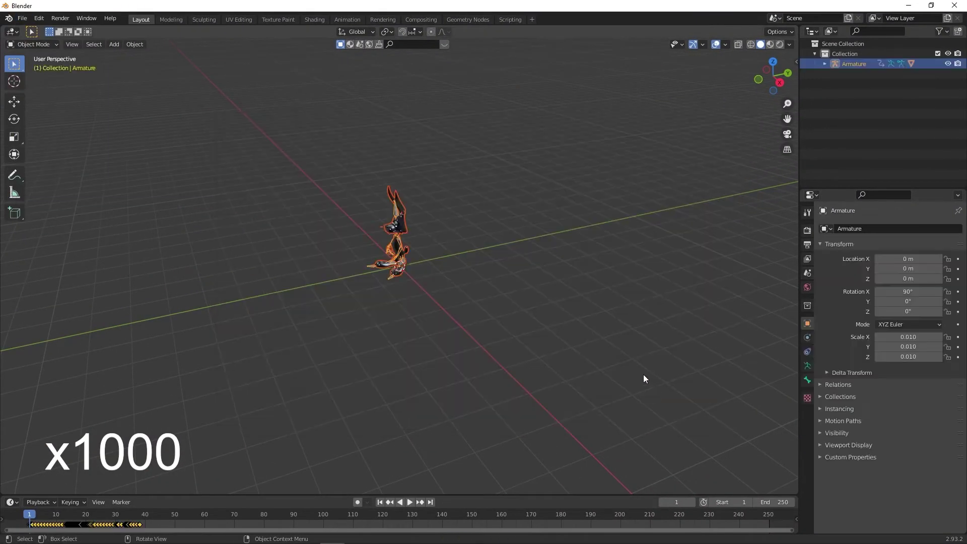
{"action": "left_click", "coordinate": [412, 502]}
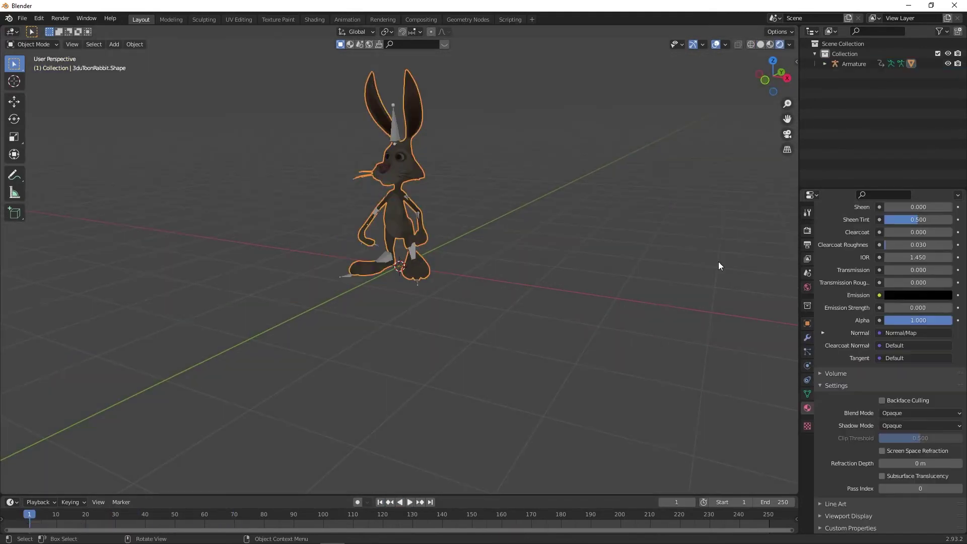
- Box-select the rabbit armature, enlarge the timeline area and recentre the view
{"action": "left_click_drag", "start_coordinate": [291, 59], "coordinate": [544, 343]}
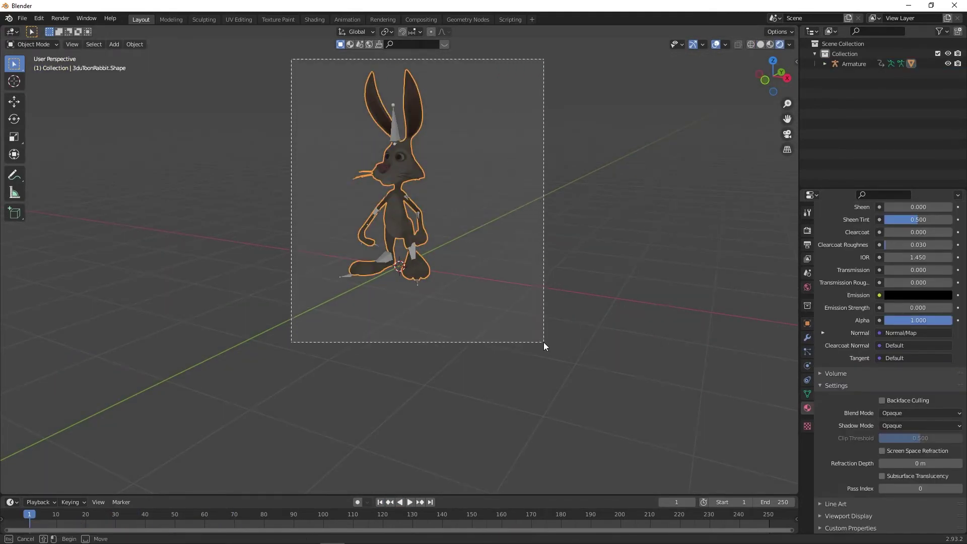
{"action": "left_click_drag", "start_coordinate": [380, 496], "coordinate": [381, 353]}
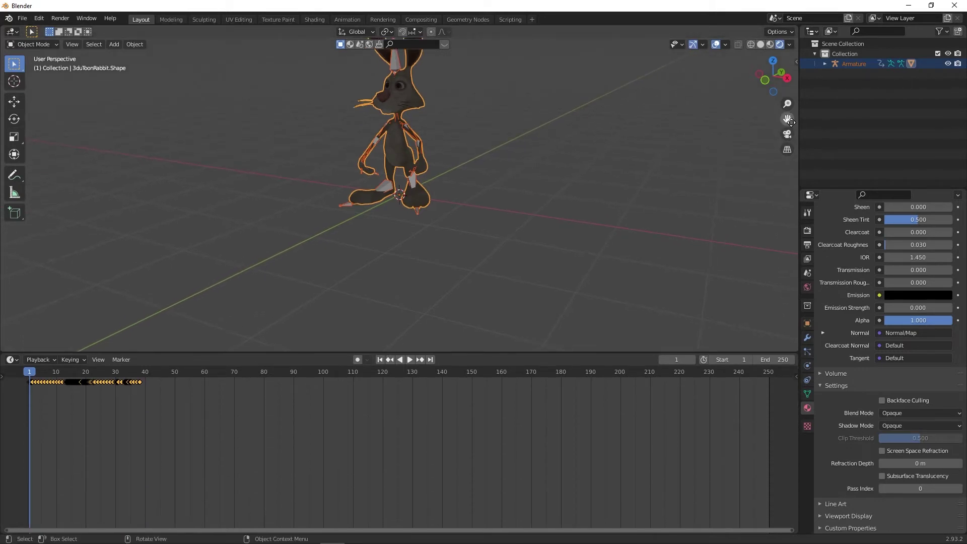
{"action": "left_click_drag", "start_coordinate": [788, 119], "coordinate": [848, 184]}
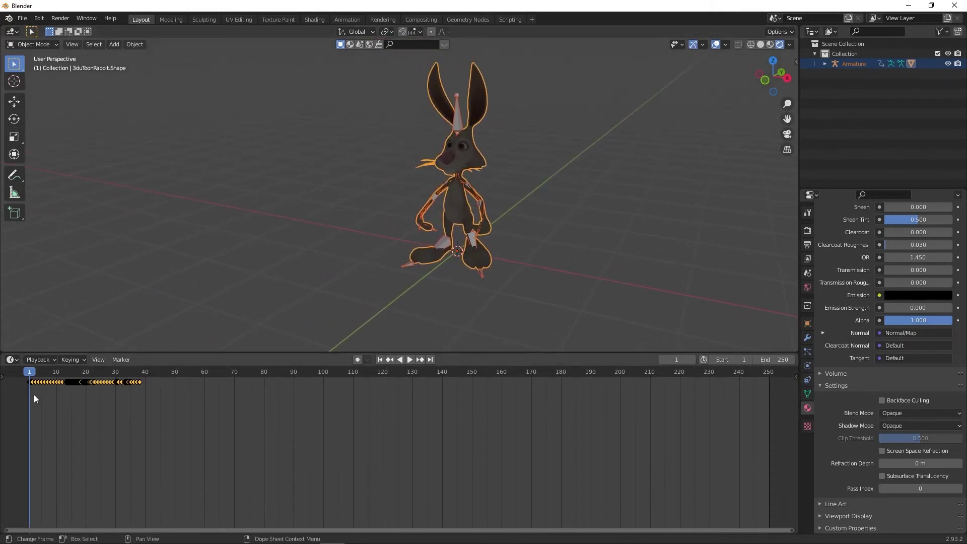
{"action": "left_click", "coordinate": [12, 361]}
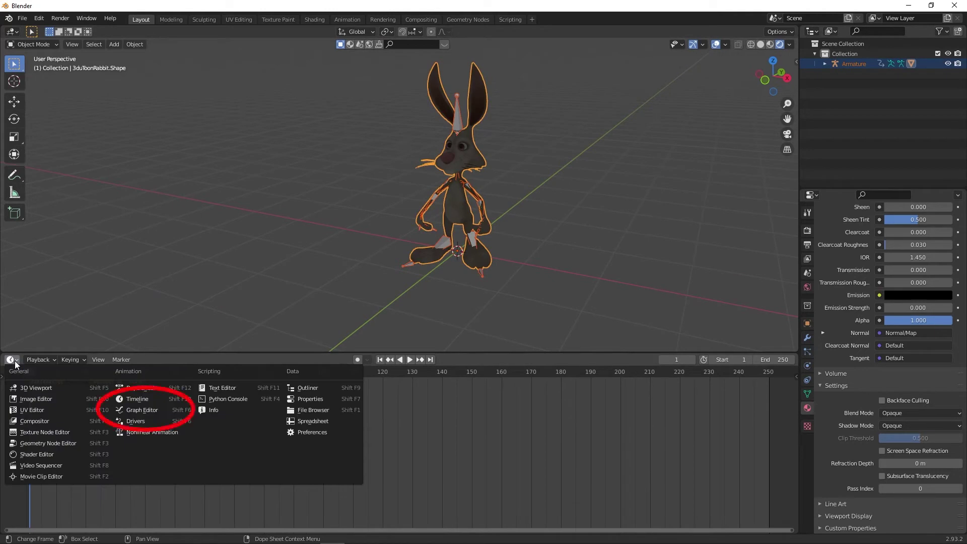
- Give the hare's walk curves cyclic extrapolation in the Graph Editor via Make Cyclic
{"action": "left_click", "coordinate": [136, 411]}
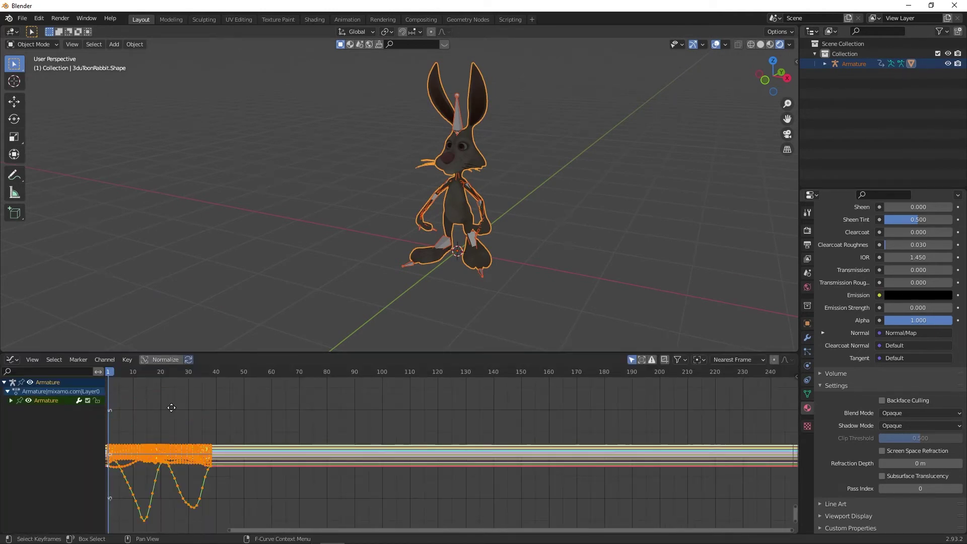
{"action": "mouse_move", "coordinate": [171, 407]}
{"action": "middle_mouse_down"}
{"action": "mouse_move", "coordinate": [228, 424]}
{"action": "mouse_move", "coordinate": [227, 401]}
{"action": "middle_mouse_up"}
{"action": "scroll", "coordinate": [227, 401], "scroll_direction": "down", "scroll_amount": 2}
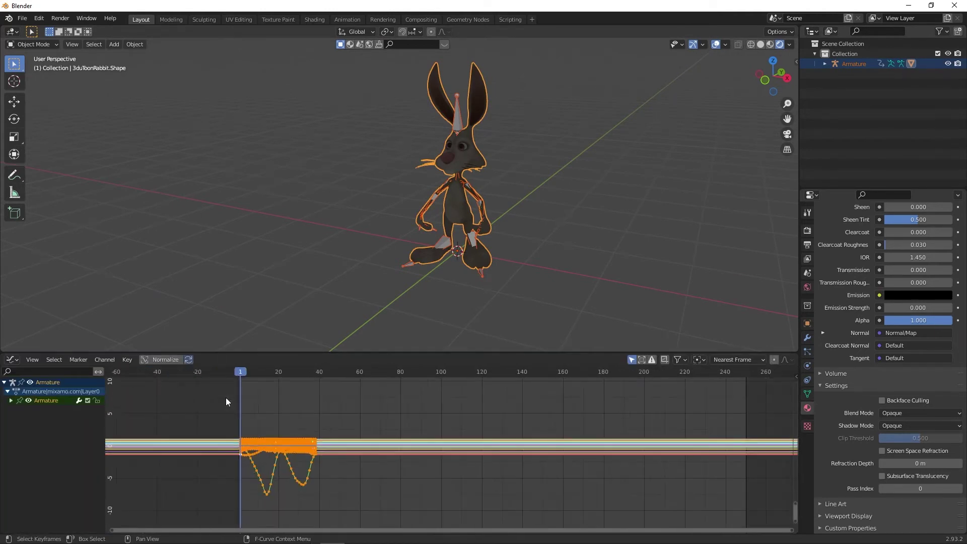
{"action": "scroll", "coordinate": [226, 400], "scroll_direction": "down", "scroll_amount": 1}
{"action": "mouse_move", "coordinate": [337, 430]}
{"action": "middle_mouse_down"}
{"action": "mouse_move", "coordinate": [293, 435]}
{"action": "mouse_move", "coordinate": [309, 416]}
{"action": "mouse_move", "coordinate": [324, 442]}
{"action": "mouse_move", "coordinate": [335, 425]}
{"action": "mouse_move", "coordinate": [331, 440]}
{"action": "mouse_move", "coordinate": [302, 456]}
{"action": "mouse_move", "coordinate": [314, 433]}
{"action": "mouse_move", "coordinate": [314, 443]}
{"action": "middle_mouse_up"}
{"action": "scroll", "coordinate": [335, 410], "scroll_direction": "down", "scroll_amount": 2}
{"action": "scroll", "coordinate": [335, 425], "scroll_direction": "down", "scroll_amount": 2}
{"action": "scroll", "coordinate": [327, 445], "scroll_direction": "down", "scroll_amount": 1}
{"action": "scroll", "coordinate": [327, 446], "scroll_direction": "down", "scroll_amount": 1}
{"action": "scroll", "coordinate": [302, 456], "scroll_direction": "down", "scroll_amount": 1}
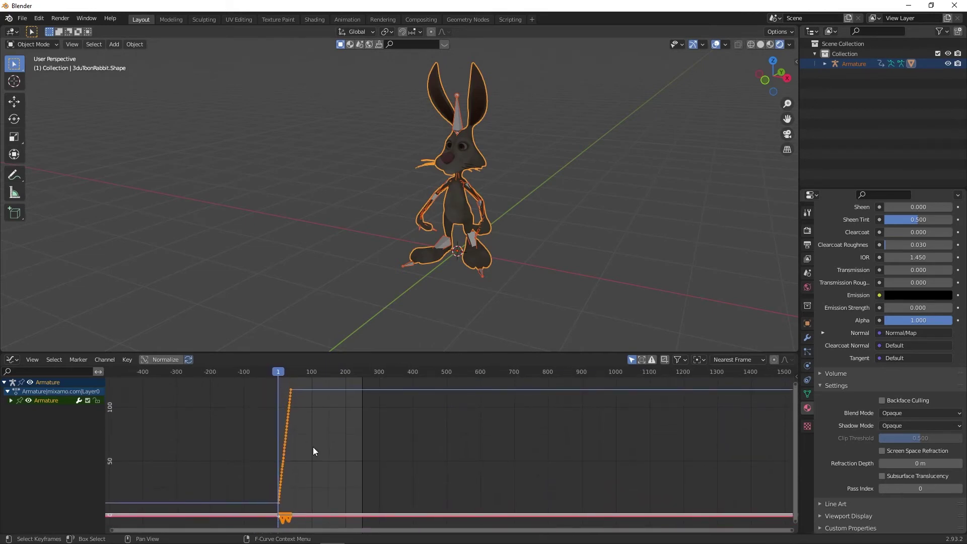
{"action": "key", "text": "shift+e"}
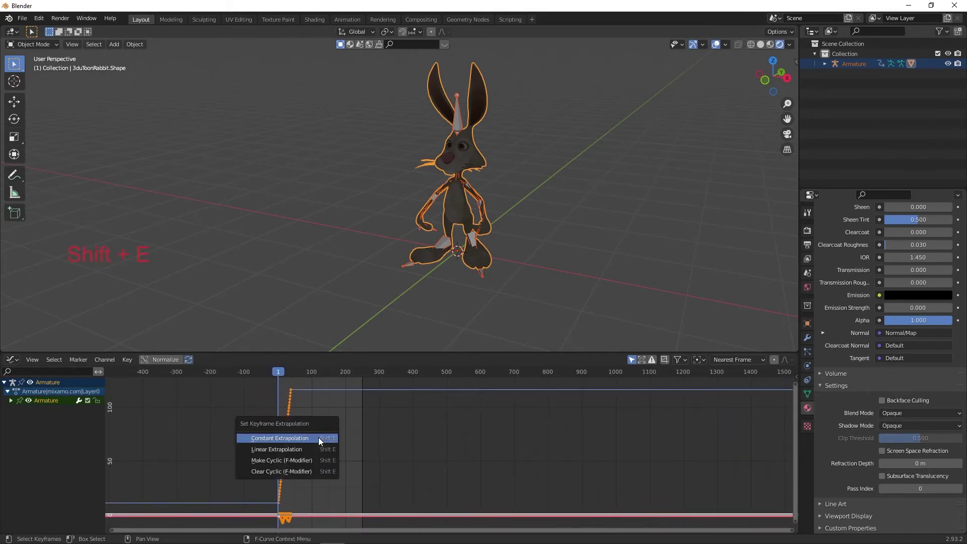
{"action": "left_click", "coordinate": [321, 463]}
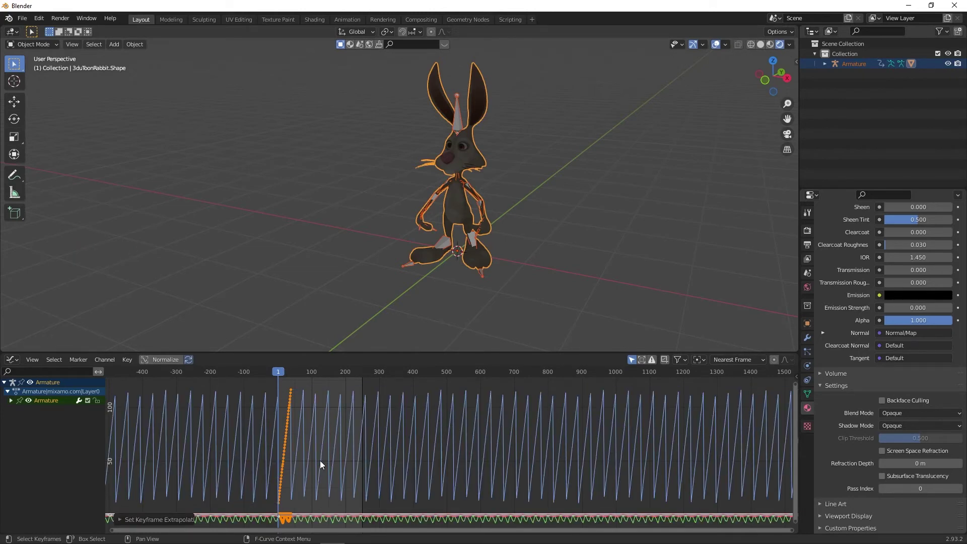
- Preview the looping walk, stop it and return the playhead to frame 0
{"action": "key", "text": "space"}
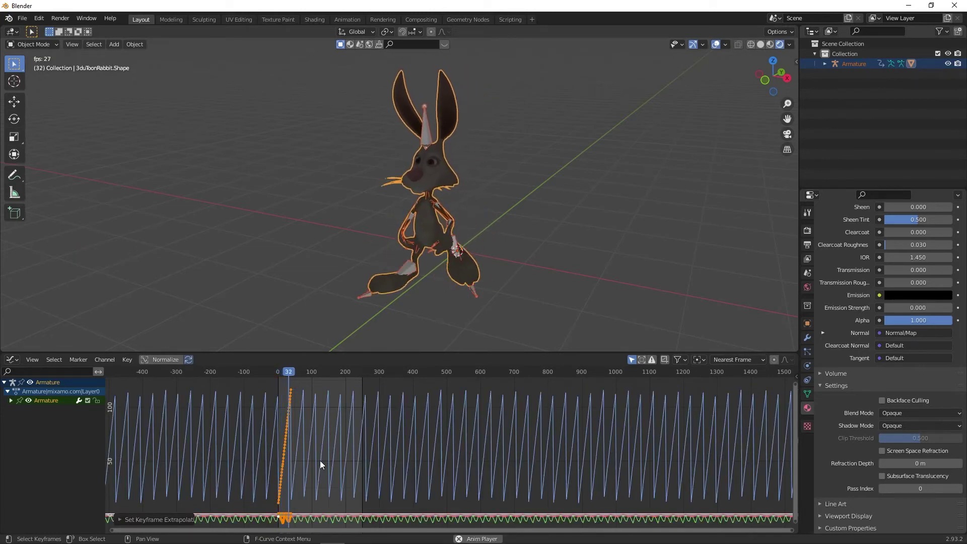
{"action": "key", "text": "space"}
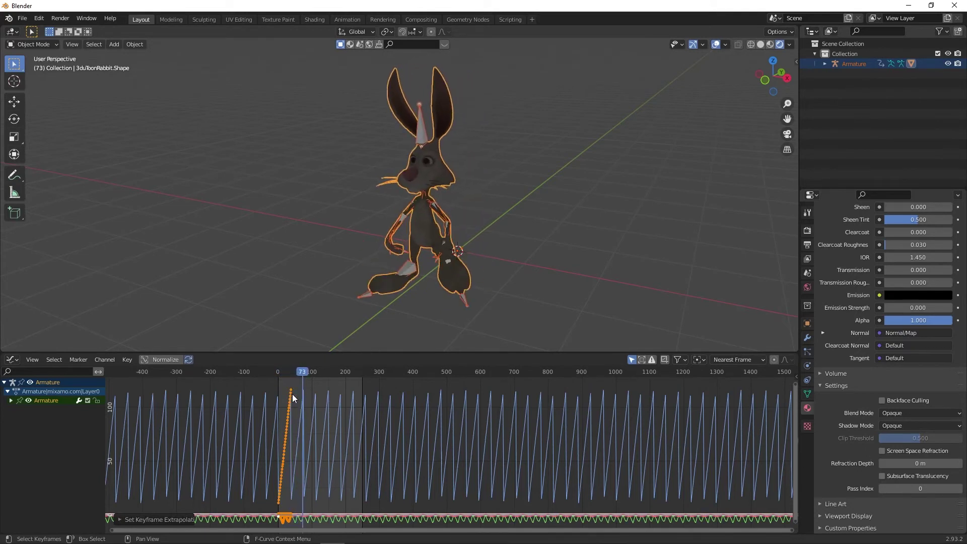
{"action": "left_click_drag", "start_coordinate": [302, 372], "coordinate": [278, 374]}
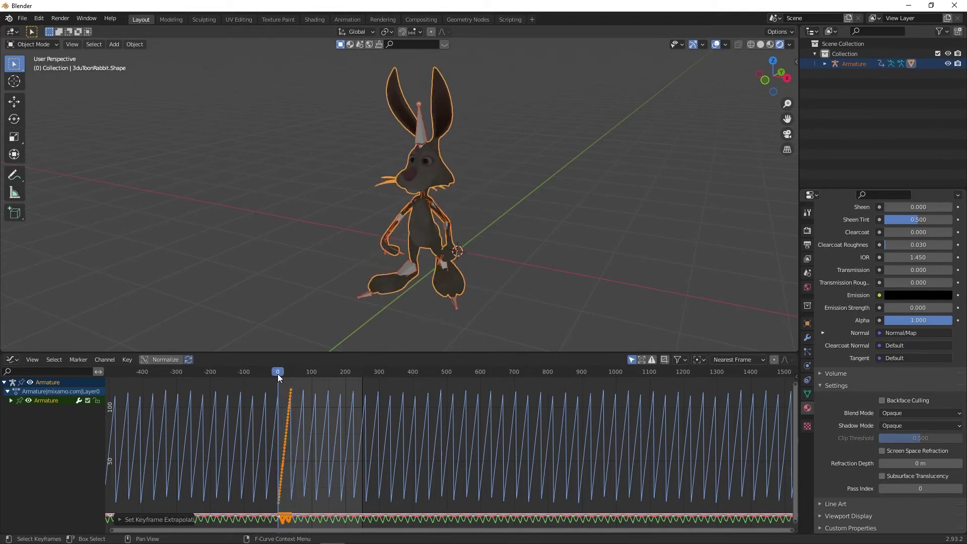
- Select the mixamorig:Hips bone from the Armature in the Outliner and list its channels
{"action": "left_click", "coordinate": [826, 64]}
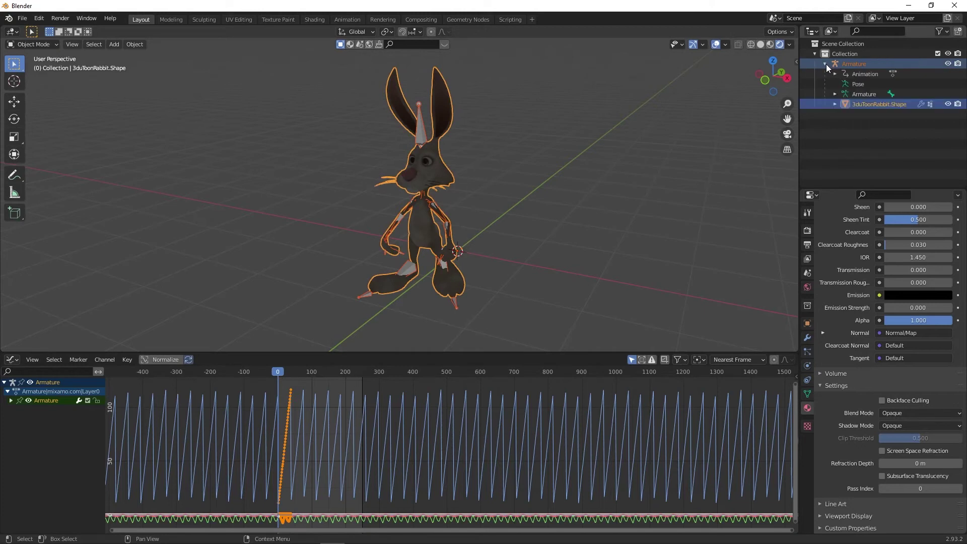
{"action": "left_click", "coordinate": [834, 94]}
{"action": "left_click", "coordinate": [864, 104]}
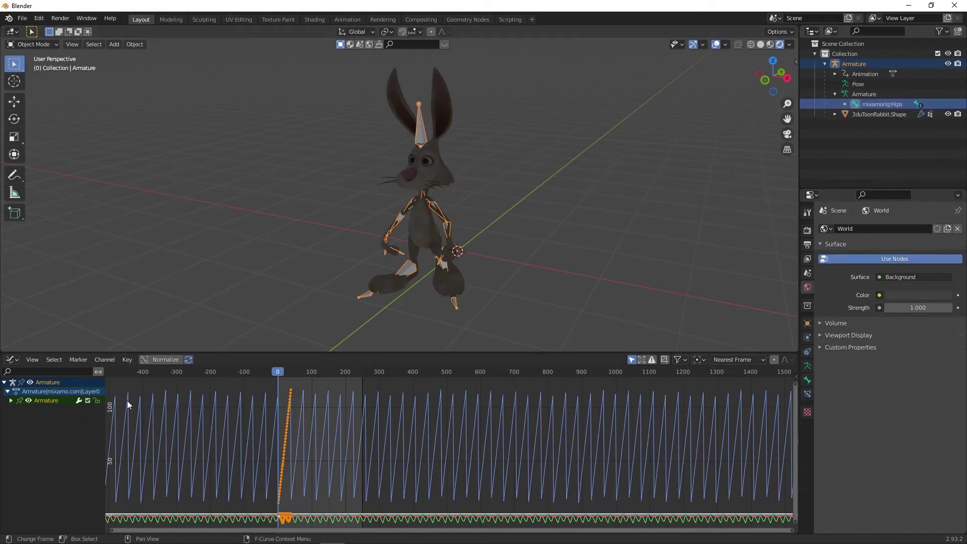
{"action": "left_click", "coordinate": [12, 400]}
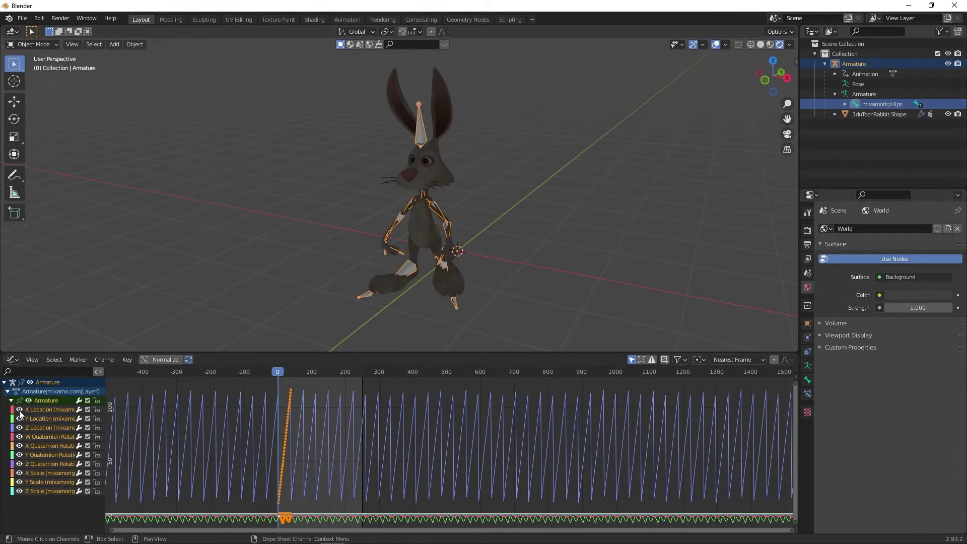
- Hide every hips channel except Z Location (X Location, rotation and scale curves)
{"action": "left_click", "coordinate": [19, 410]}
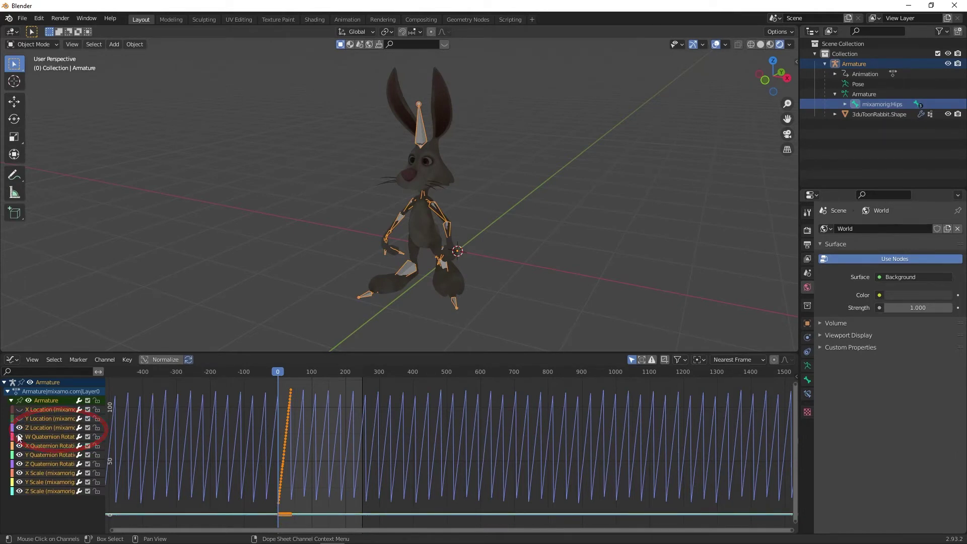
{"action": "left_click", "coordinate": [20, 437]}
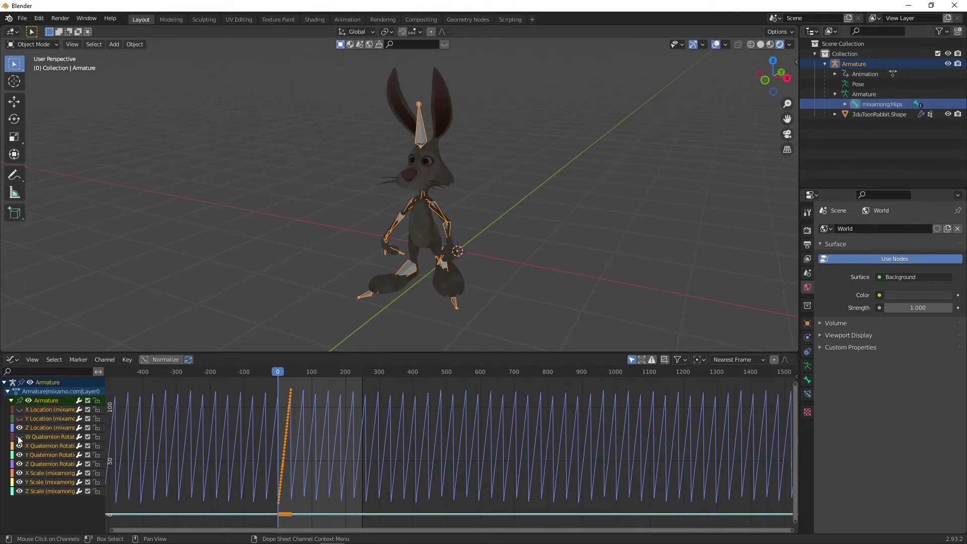
{"action": "left_click", "coordinate": [18, 463]}
{"action": "left_click", "coordinate": [19, 482]}
{"action": "left_click", "coordinate": [19, 490]}
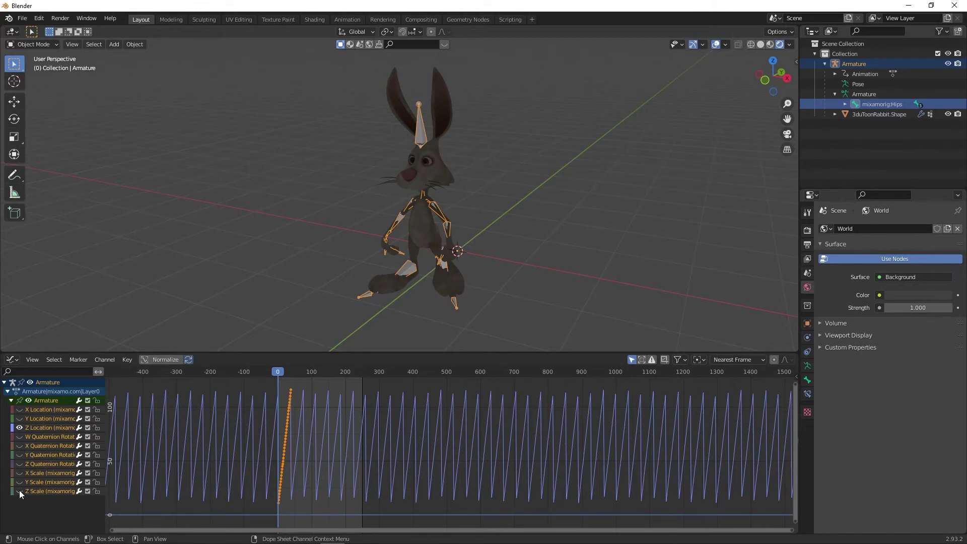
- Give the Z Location curve linear extrapolation and play to check the hare walks forward
{"action": "key", "text": "shift+e"}
{"action": "left_click", "coordinate": [289, 433]}
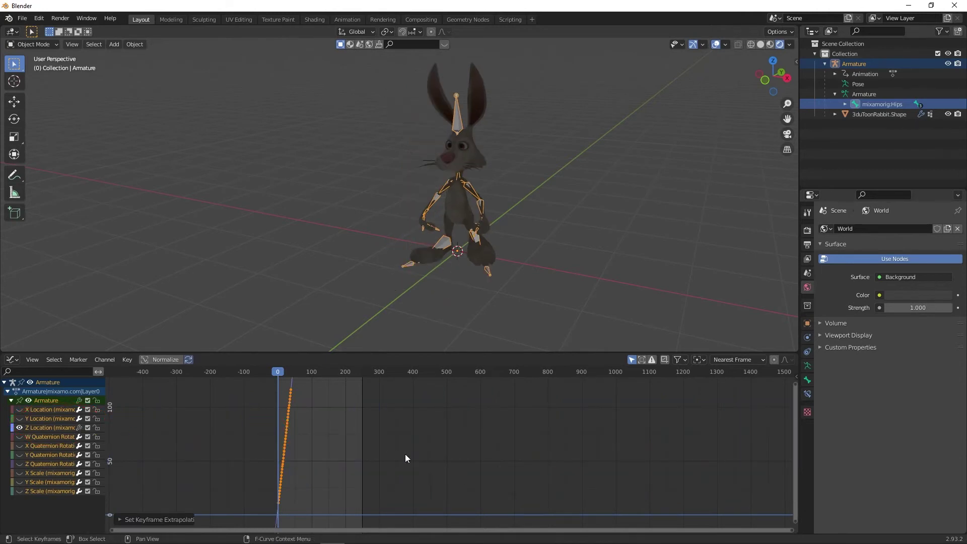
{"action": "key", "text": "space"}
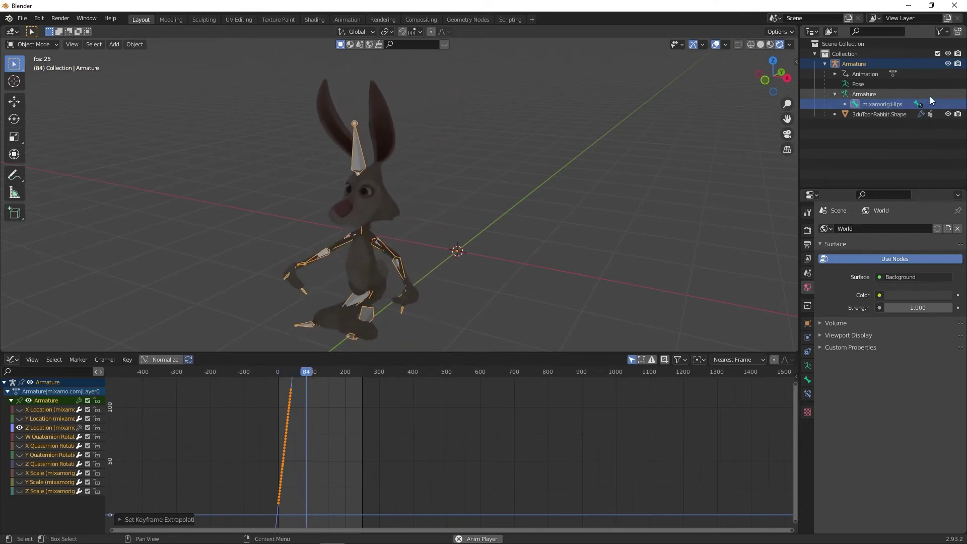
{"action": "left_click", "coordinate": [835, 94]}
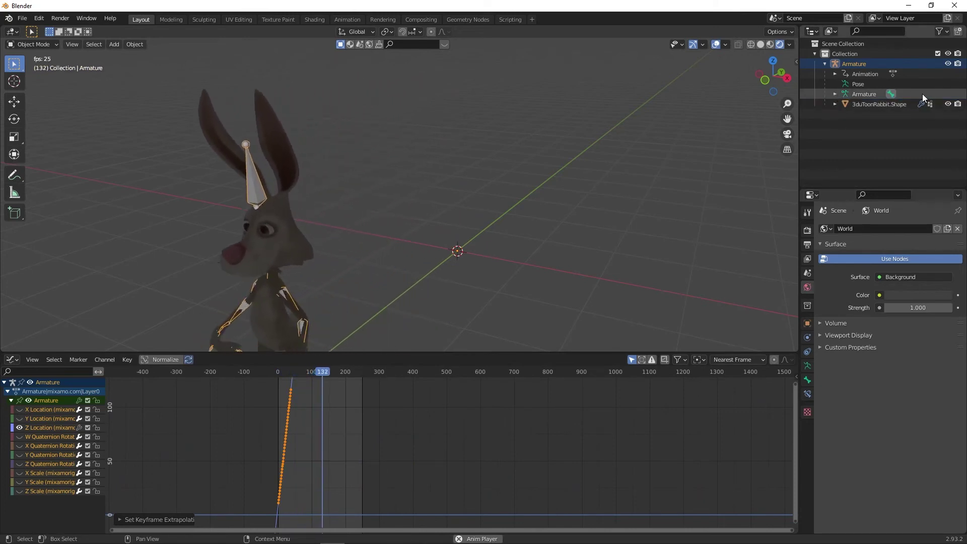
{"action": "left_click", "coordinate": [825, 64]}
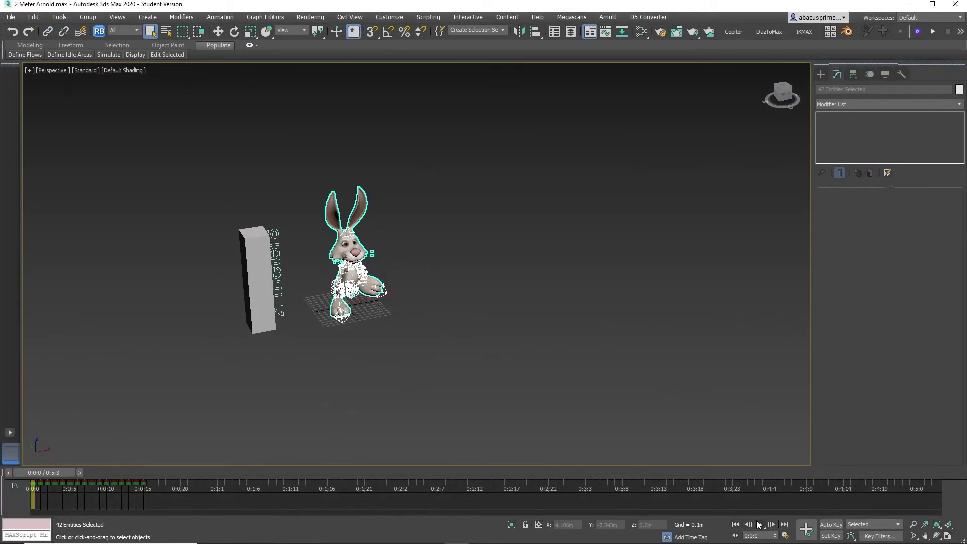
- Stop playback at the first frame and open the Track View Curve Editor from Graph Editors
{"action": "left_click", "coordinate": [761, 526]}
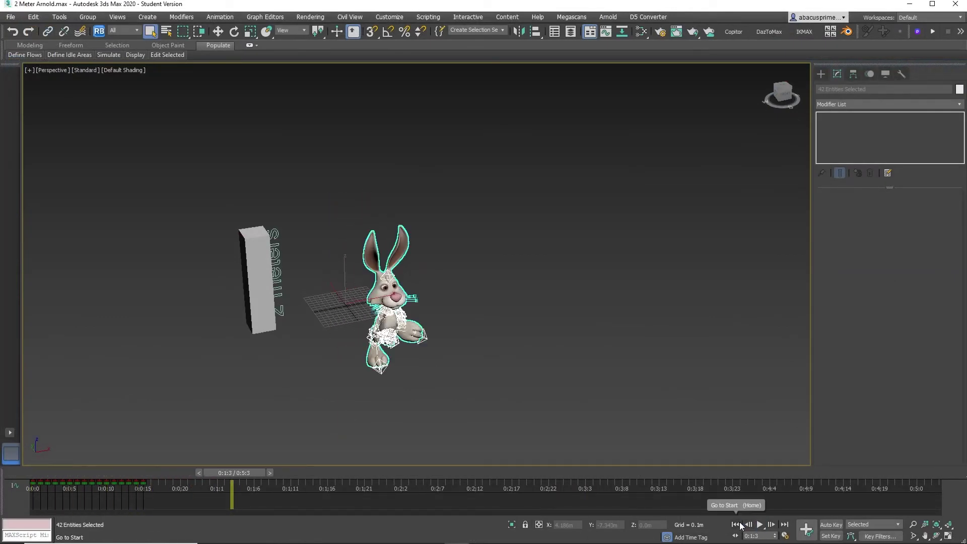
{"action": "left_click", "coordinate": [736, 525]}
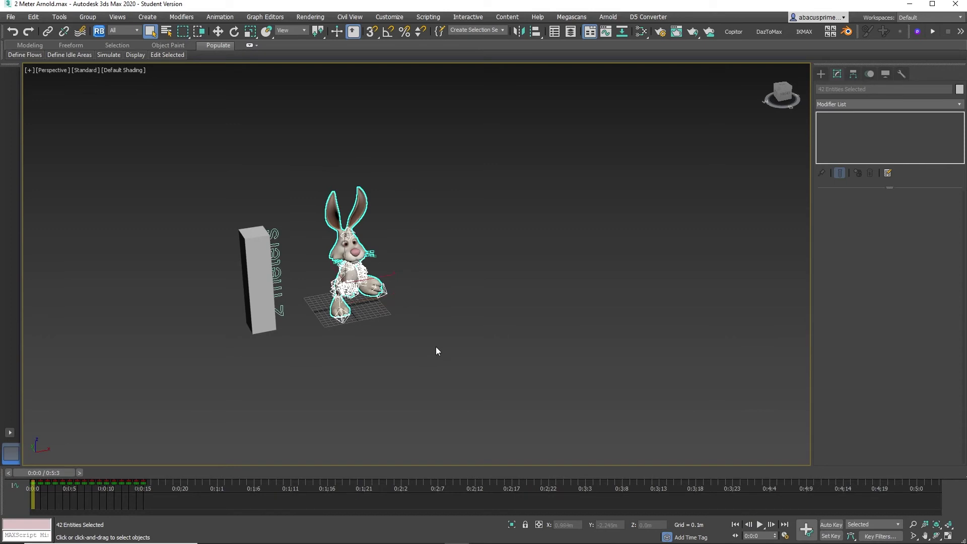
{"action": "left_click", "coordinate": [277, 17]}
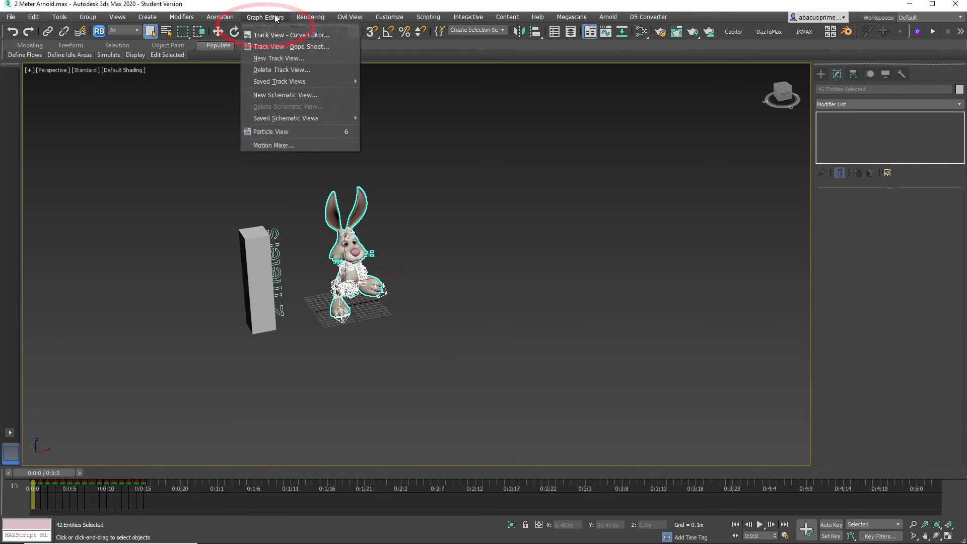
{"action": "left_click", "coordinate": [323, 36]}
- Frame the whole animation in the graph and select all hips X/Y/Z Position keys
{"action": "mouse_move", "coordinate": [396, 195]}
{"action": "middle_mouse_down"}
{"action": "mouse_move", "coordinate": [431, 157]}
{"action": "mouse_move", "coordinate": [435, 193]}
{"action": "middle_mouse_up"}
{"action": "left_click", "coordinate": [691, 356]}
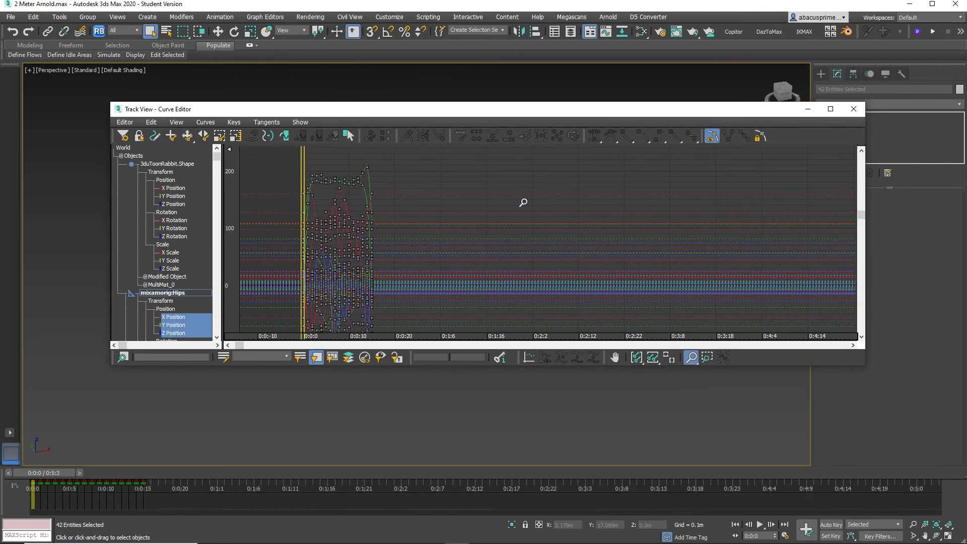
{"action": "mouse_move", "coordinate": [522, 201]}
{"action": "left_mouse_down"}
{"action": "mouse_move", "coordinate": [528, 285]}
{"action": "mouse_move", "coordinate": [578, 304]}
{"action": "left_mouse_up"}
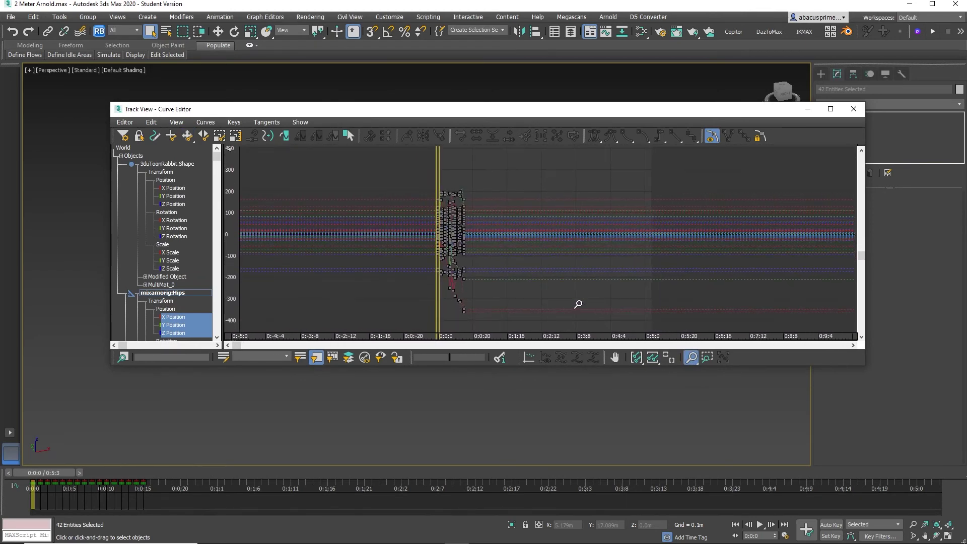
{"action": "left_click", "coordinate": [693, 358]}
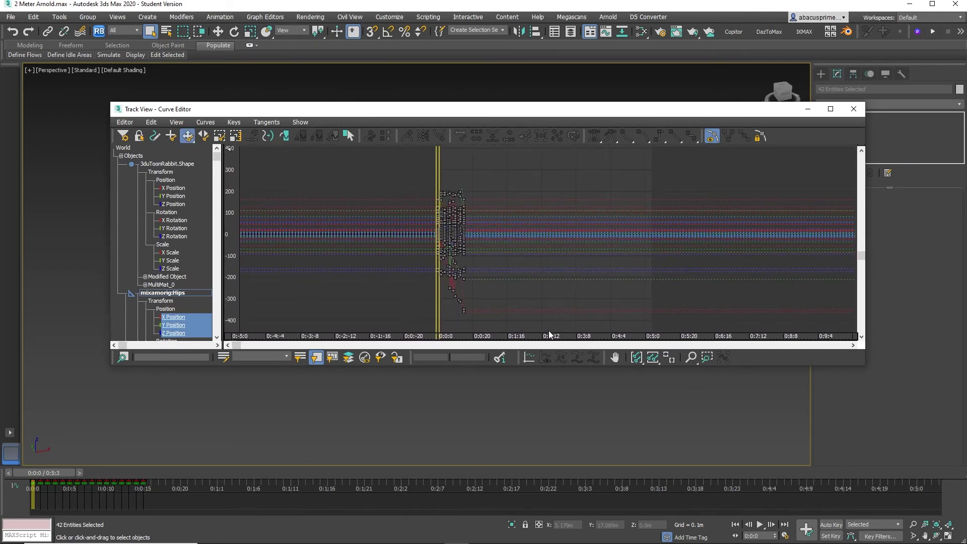
{"action": "left_click_drag", "start_coordinate": [539, 318], "coordinate": [549, 329]}
- Set the hips position controllers' Out Of Range type to Cycle and isolate one position curve
{"action": "left_click", "coordinate": [151, 123]}
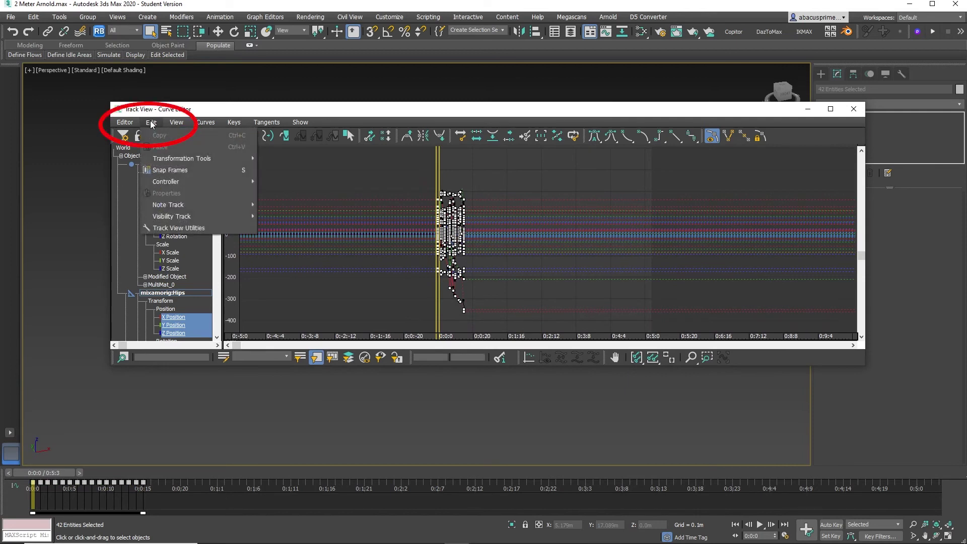
{"action": "mouse_move", "coordinate": [168, 181]}
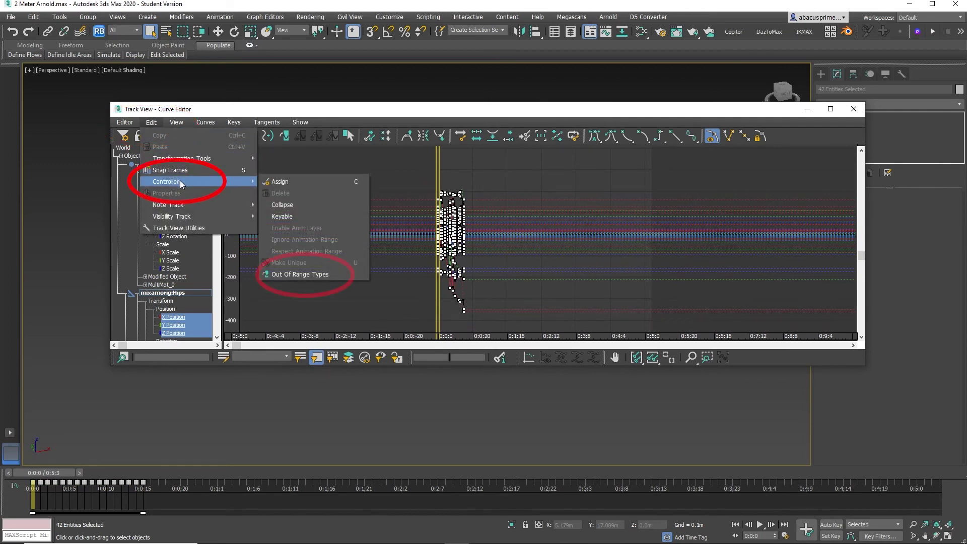
{"action": "left_click", "coordinate": [306, 273]}
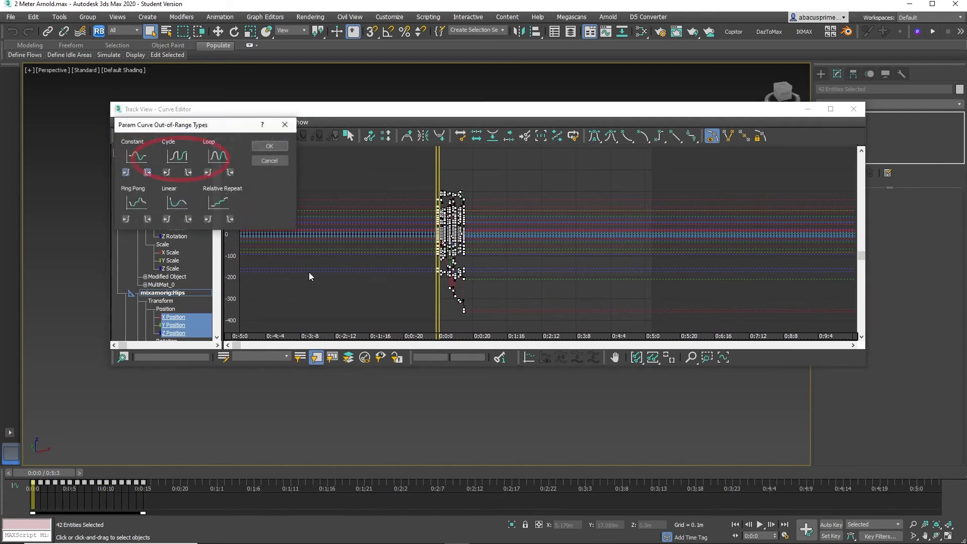
{"action": "left_click", "coordinate": [177, 157]}
{"action": "left_click", "coordinate": [269, 145]}
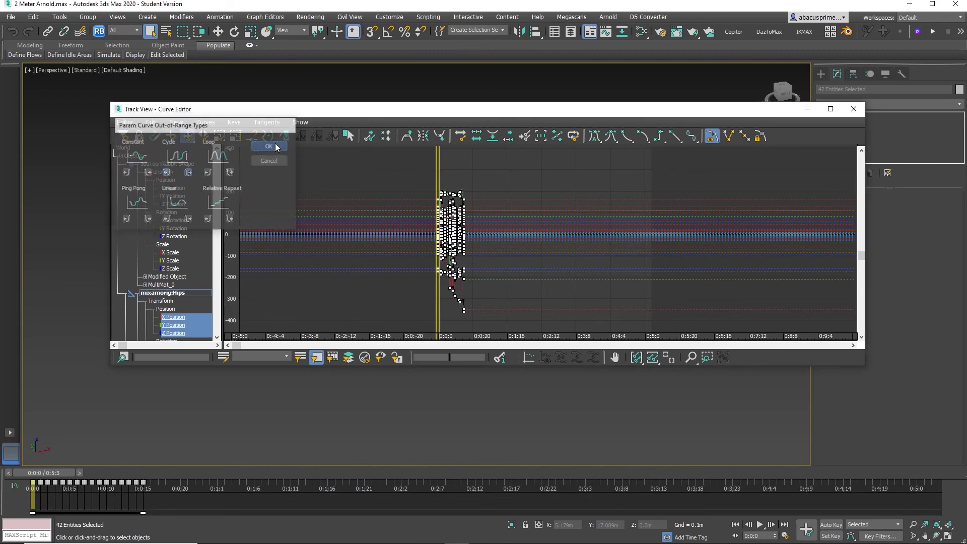
{"action": "left_click", "coordinate": [175, 324]}
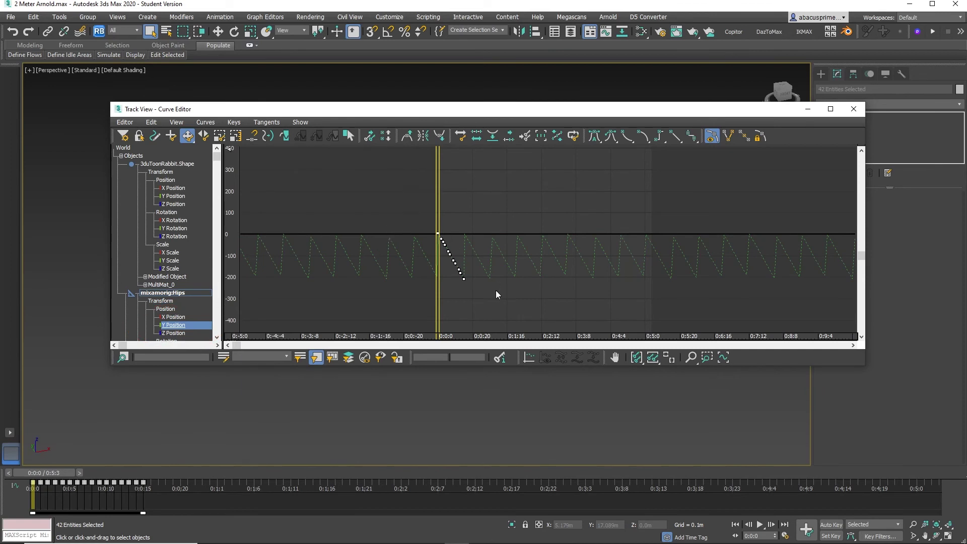
- Set the hips Y Position controller's Out Of Range type to Linear
{"action": "left_click_drag", "start_coordinate": [404, 190], "coordinate": [502, 299]}
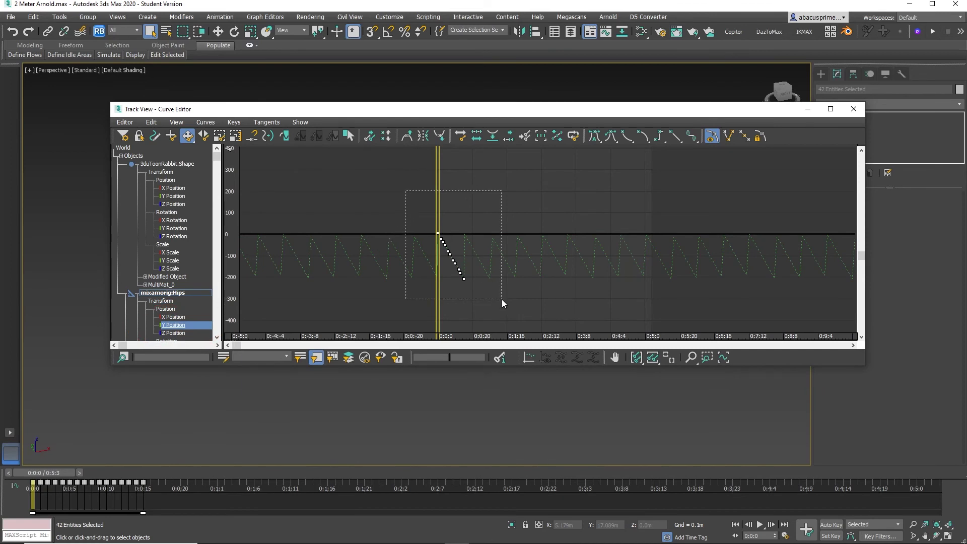
{"action": "left_click", "coordinate": [152, 122]}
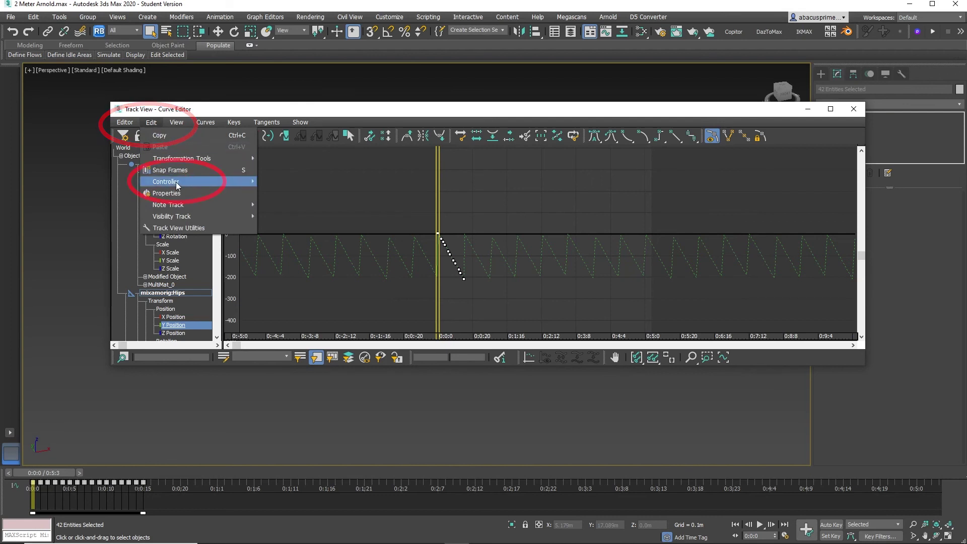
{"action": "mouse_move", "coordinate": [165, 181]}
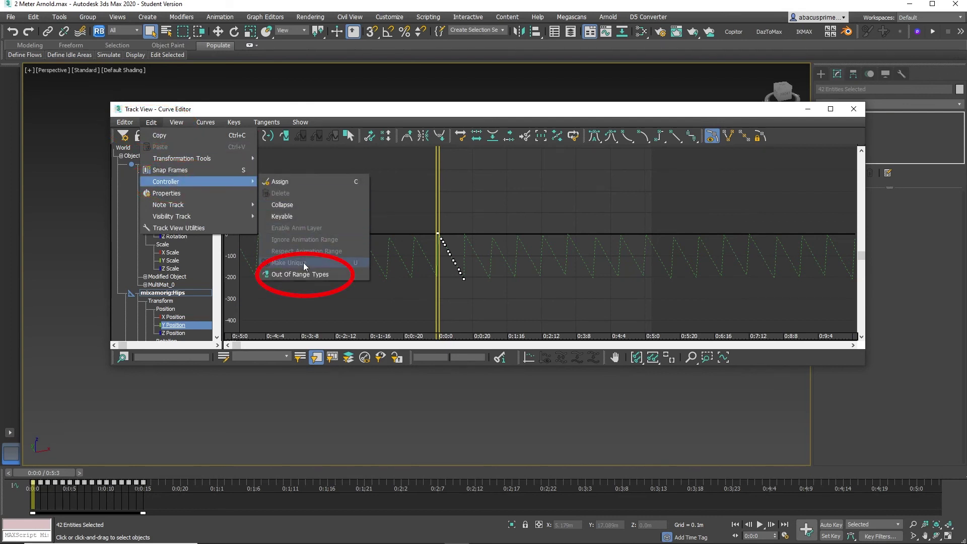
{"action": "left_click", "coordinate": [302, 274]}
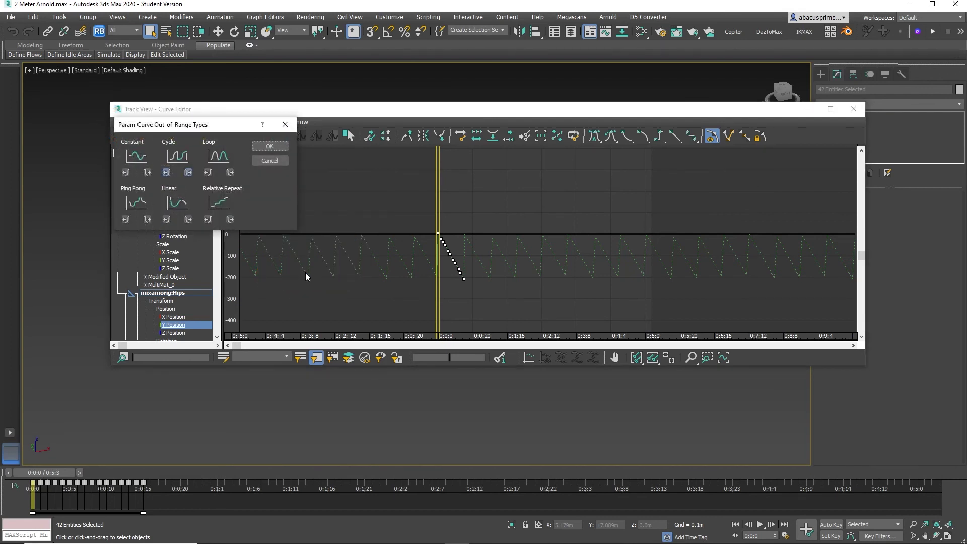
{"action": "left_click", "coordinate": [264, 148]}
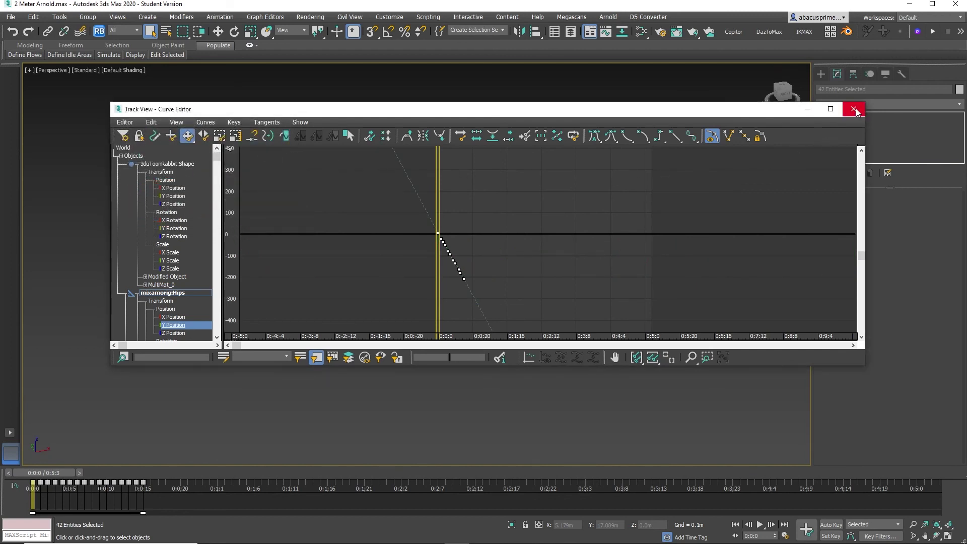
- Close Track View and play the hare walking continuously forward out of the viewport
{"action": "left_click", "coordinate": [854, 110]}
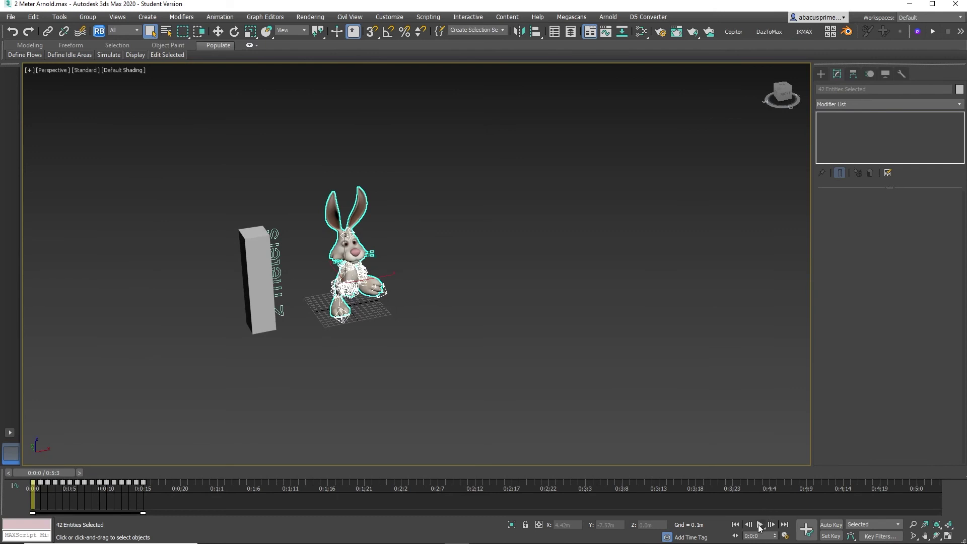
{"action": "left_click", "coordinate": [759, 525]}
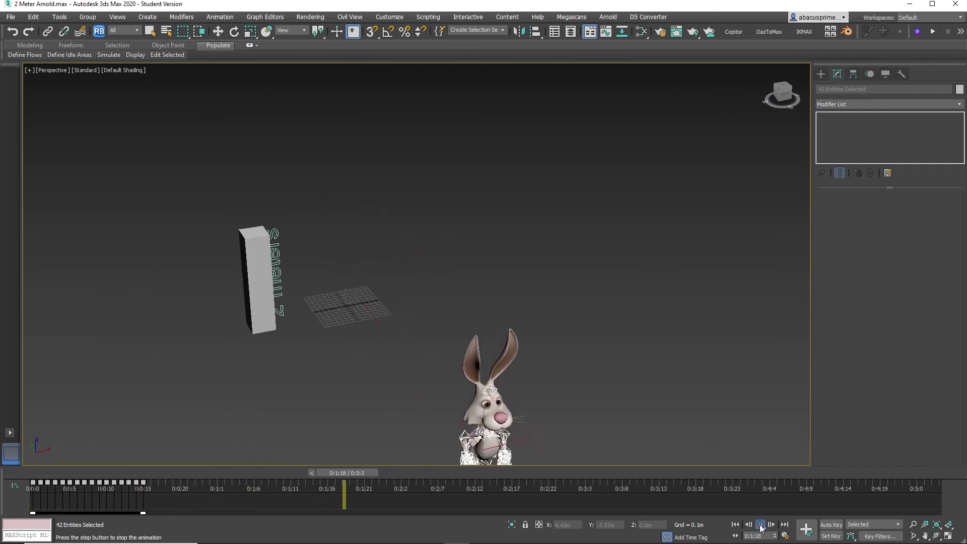
{"action": "left_click", "coordinate": [734, 525]}
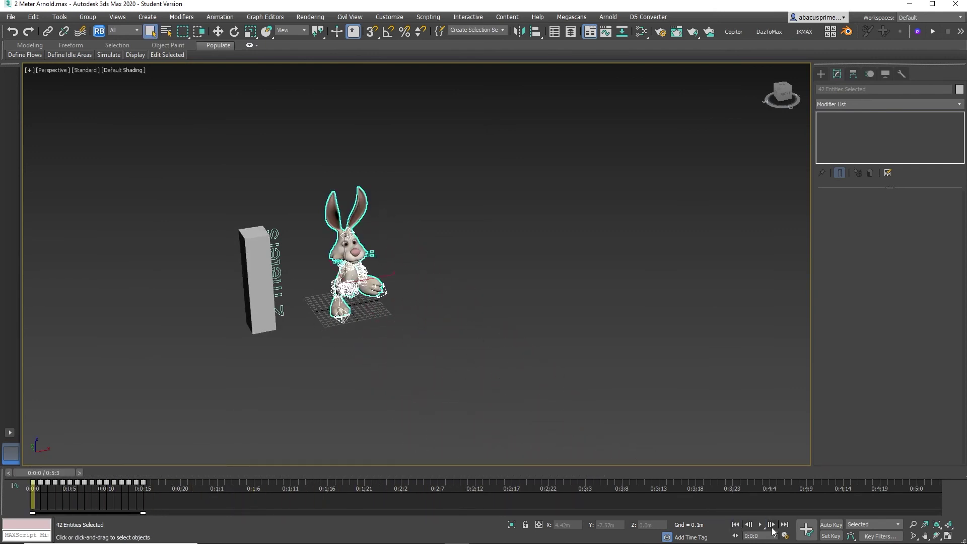
{"action": "left_click", "coordinate": [760, 525]}
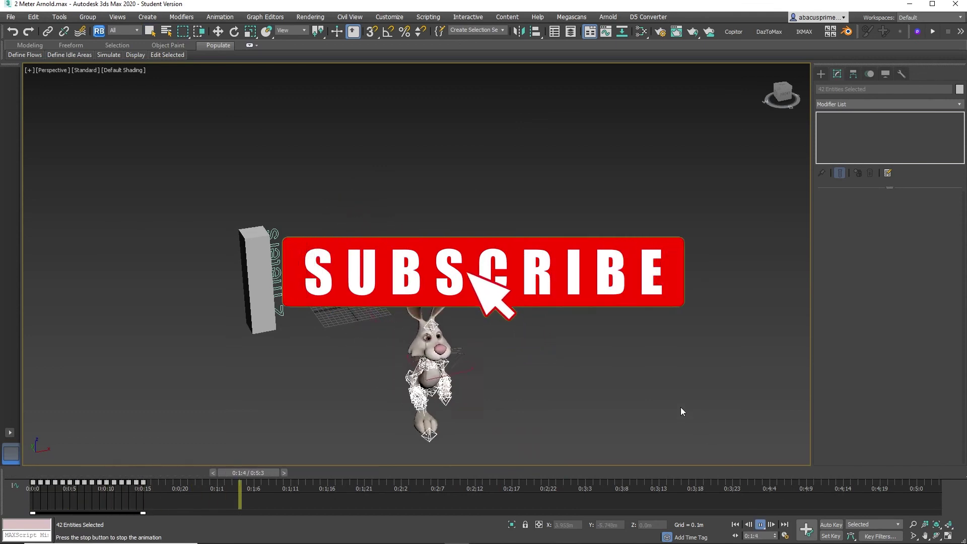
{"action": "left_click", "coordinate": [760, 525]}
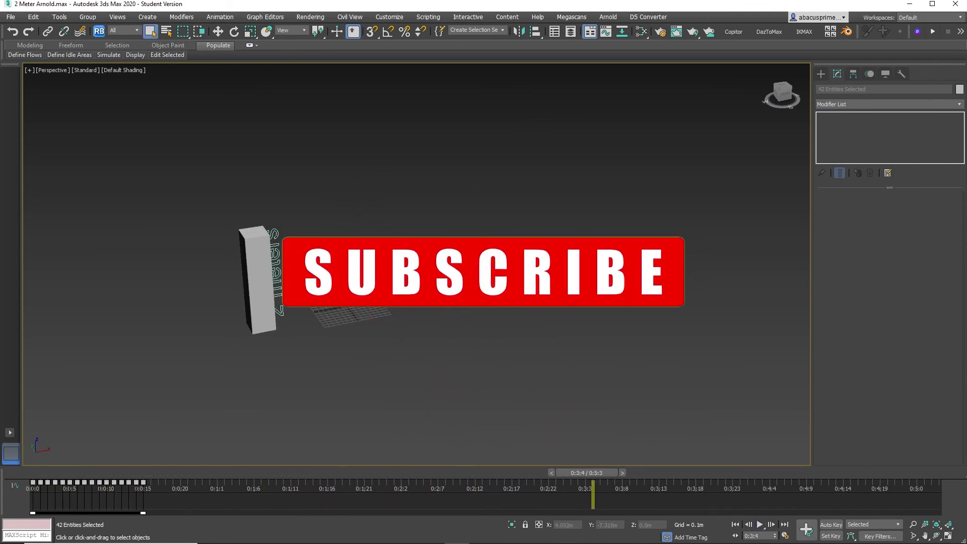